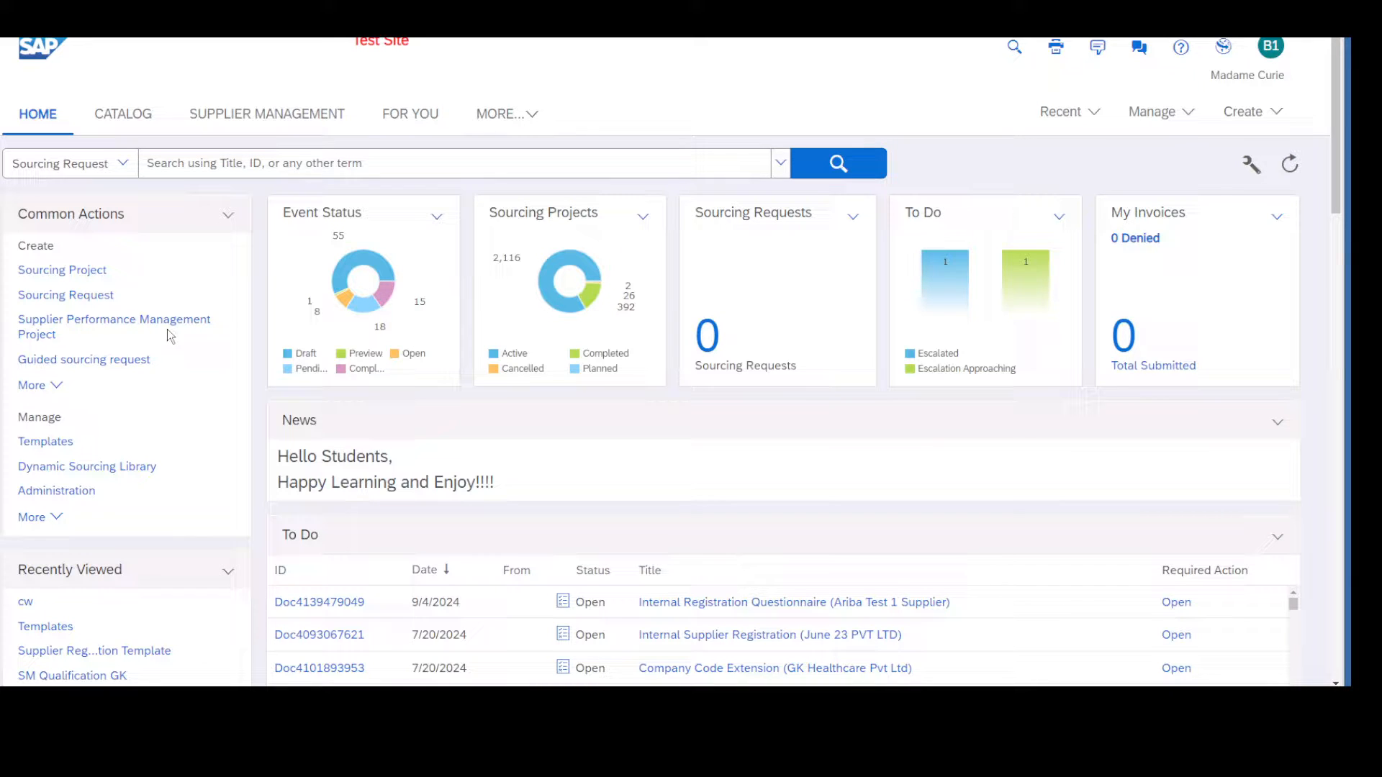
# Open the Data Import/Export page in Administration and the one in Core Administration.
pyautogui.click(1159, 112)
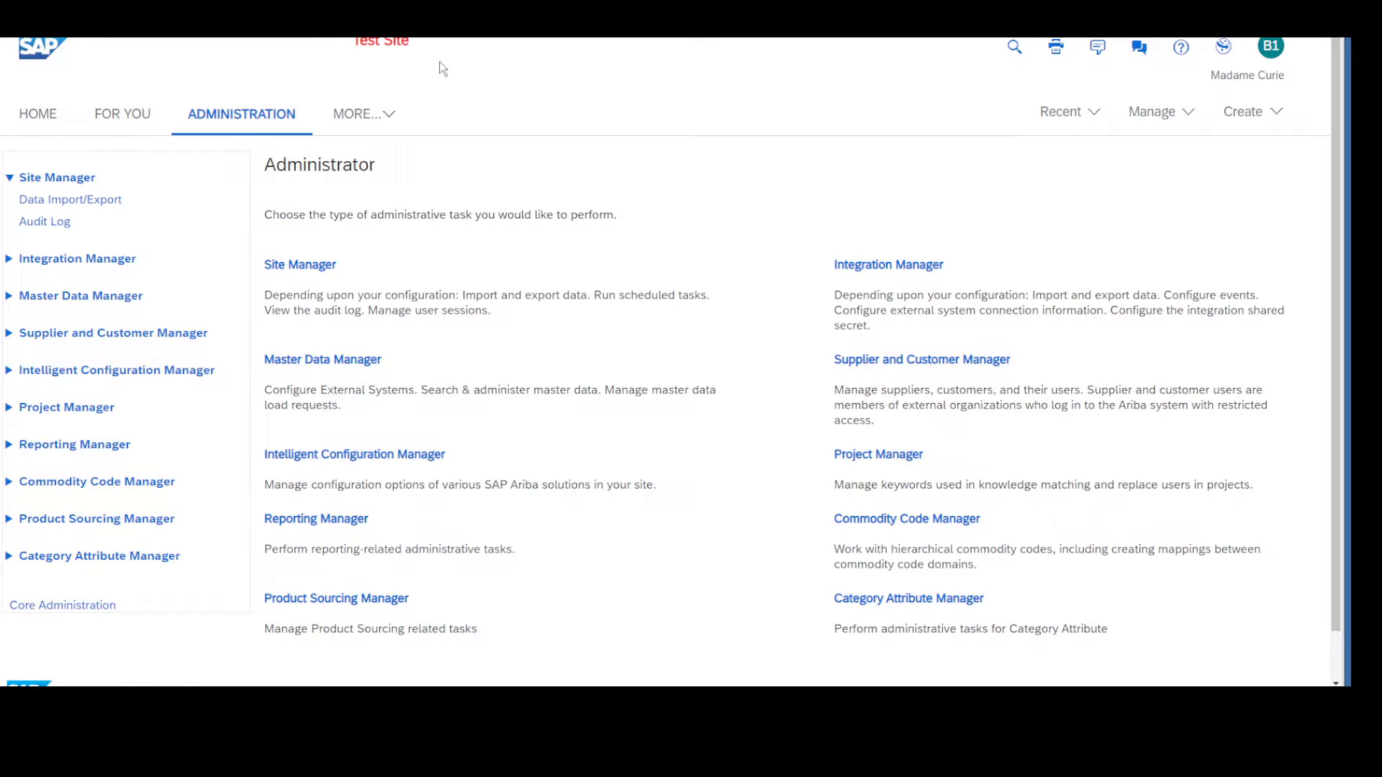
pyautogui.click(110, 208)
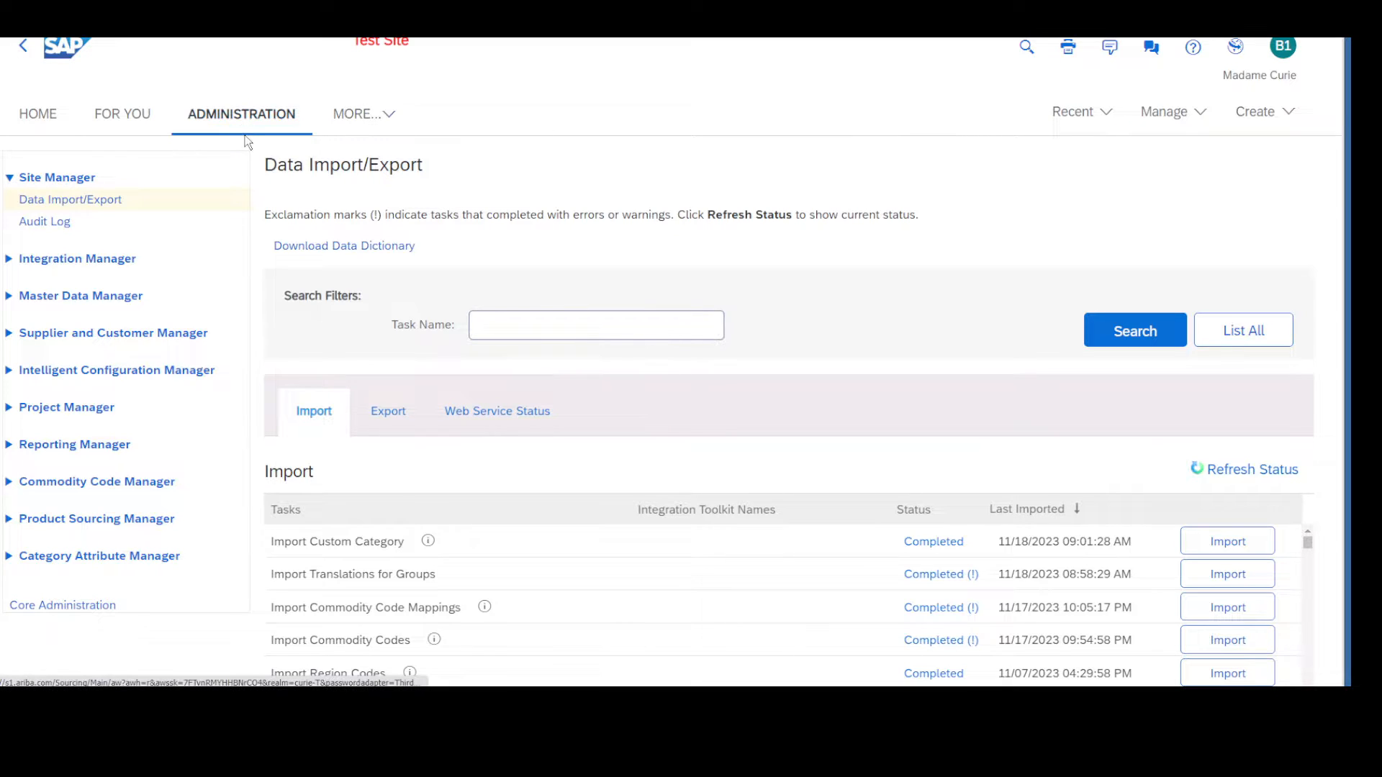
pyautogui.click(1160, 111)
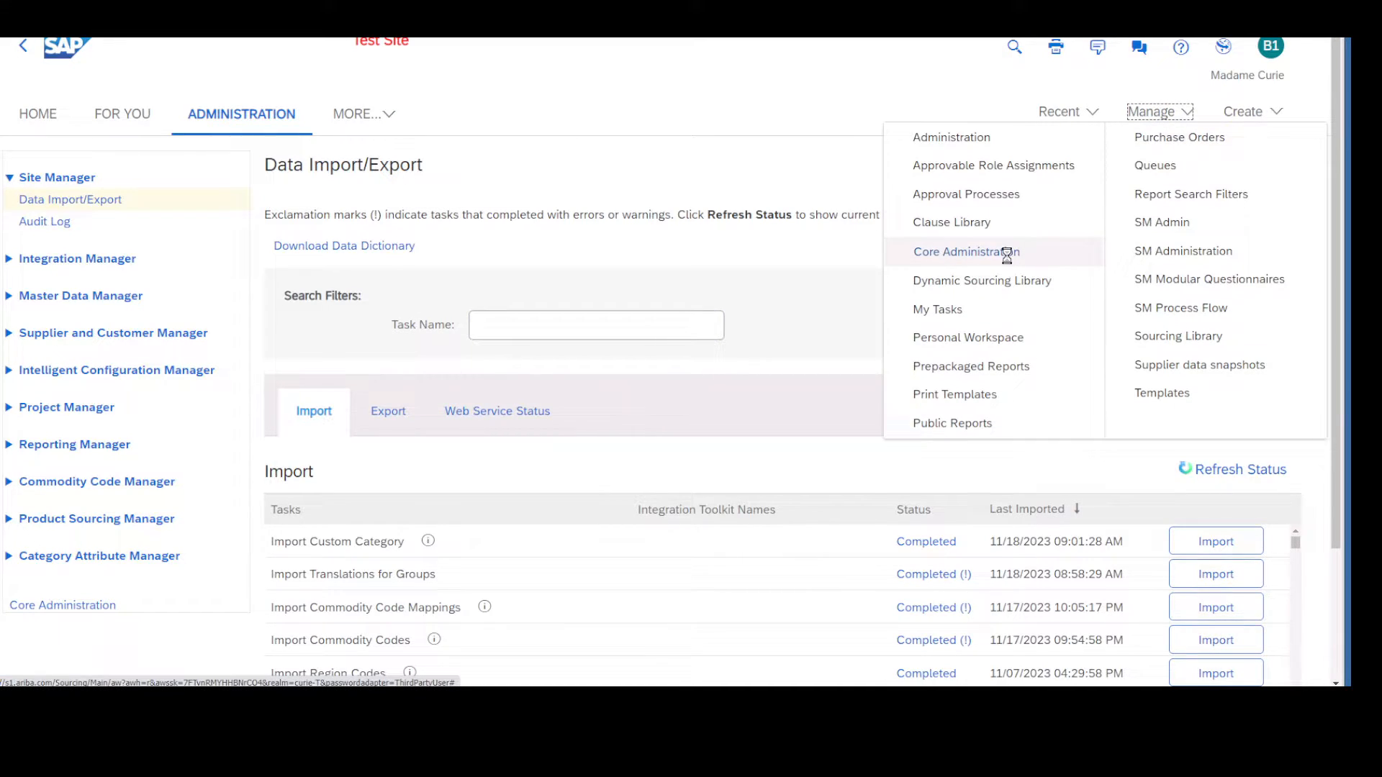
pyautogui.click(1006, 252)
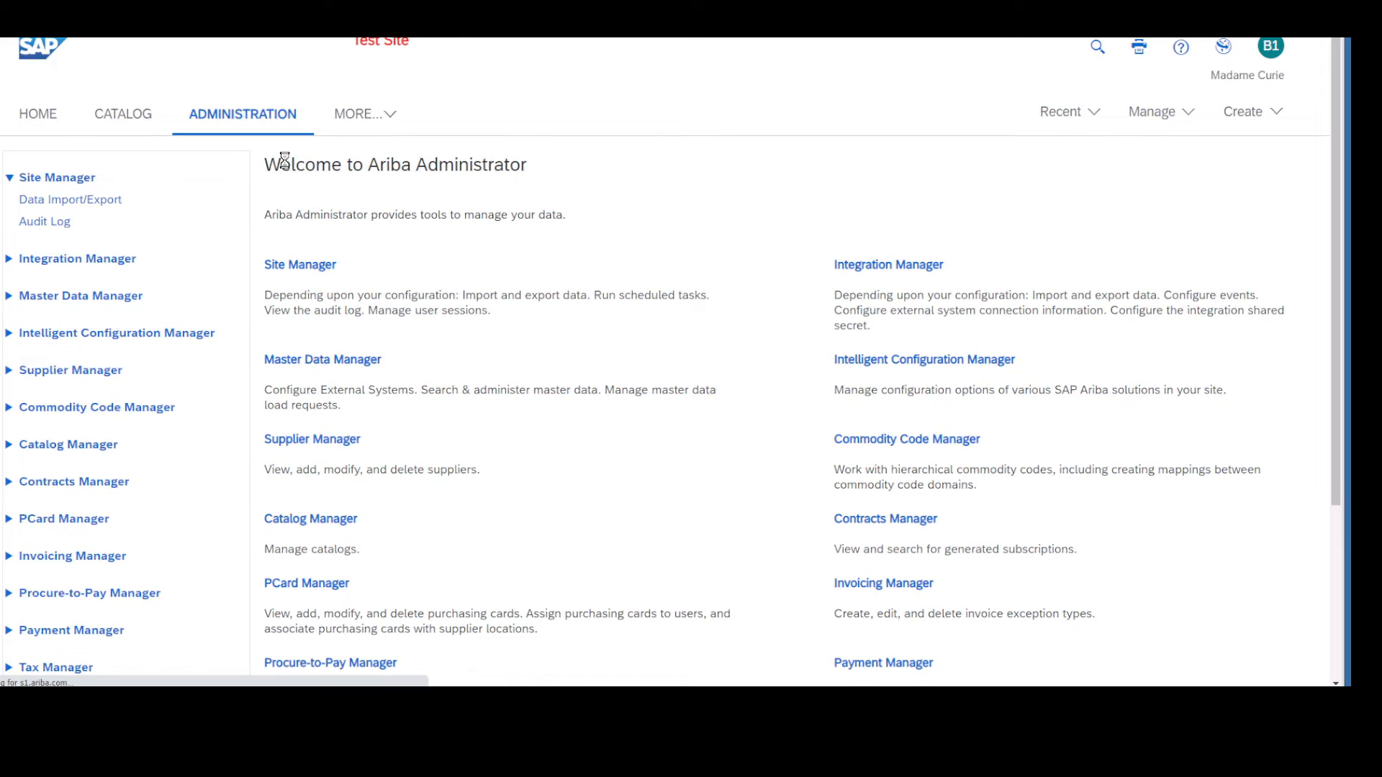
pyautogui.click(96, 203)
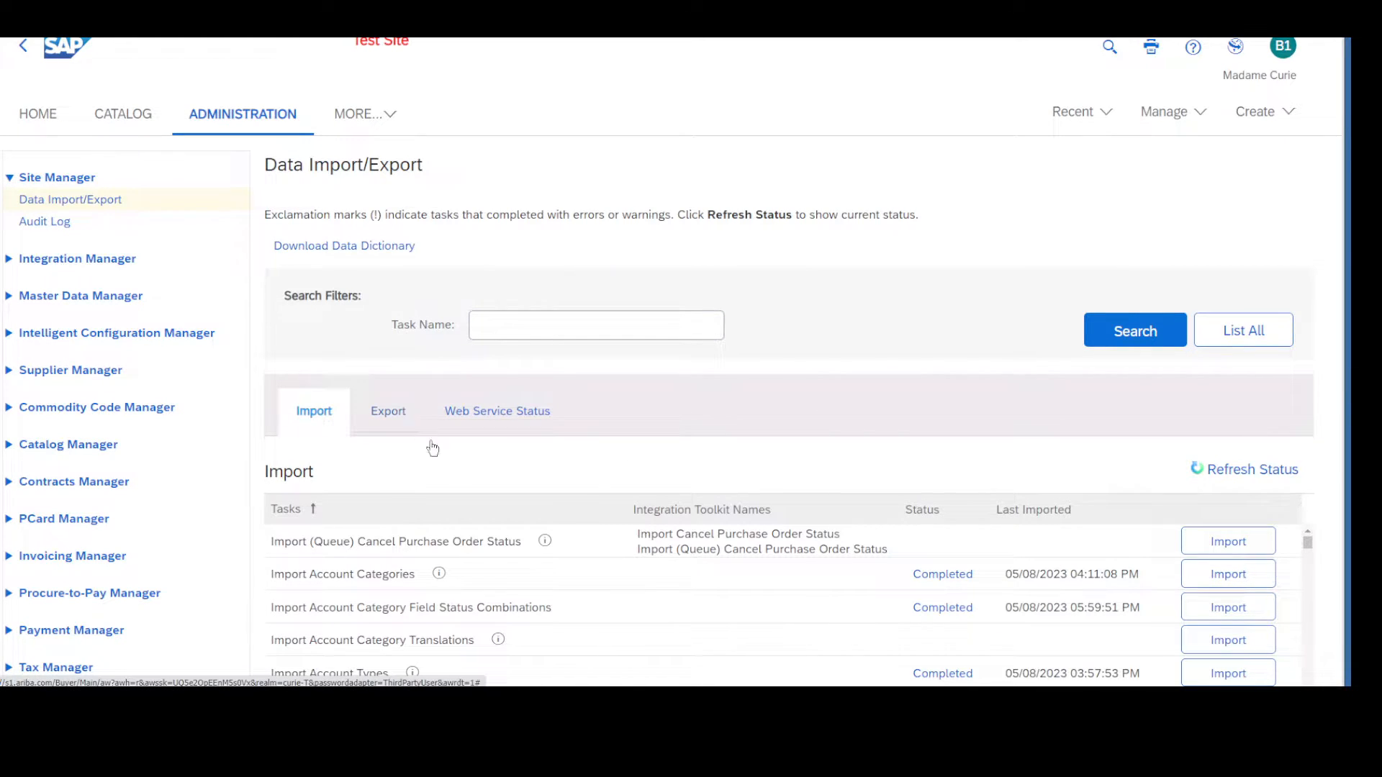
# Run the Export Addresses task with All as the adapter source.
pyautogui.click(378, 416)
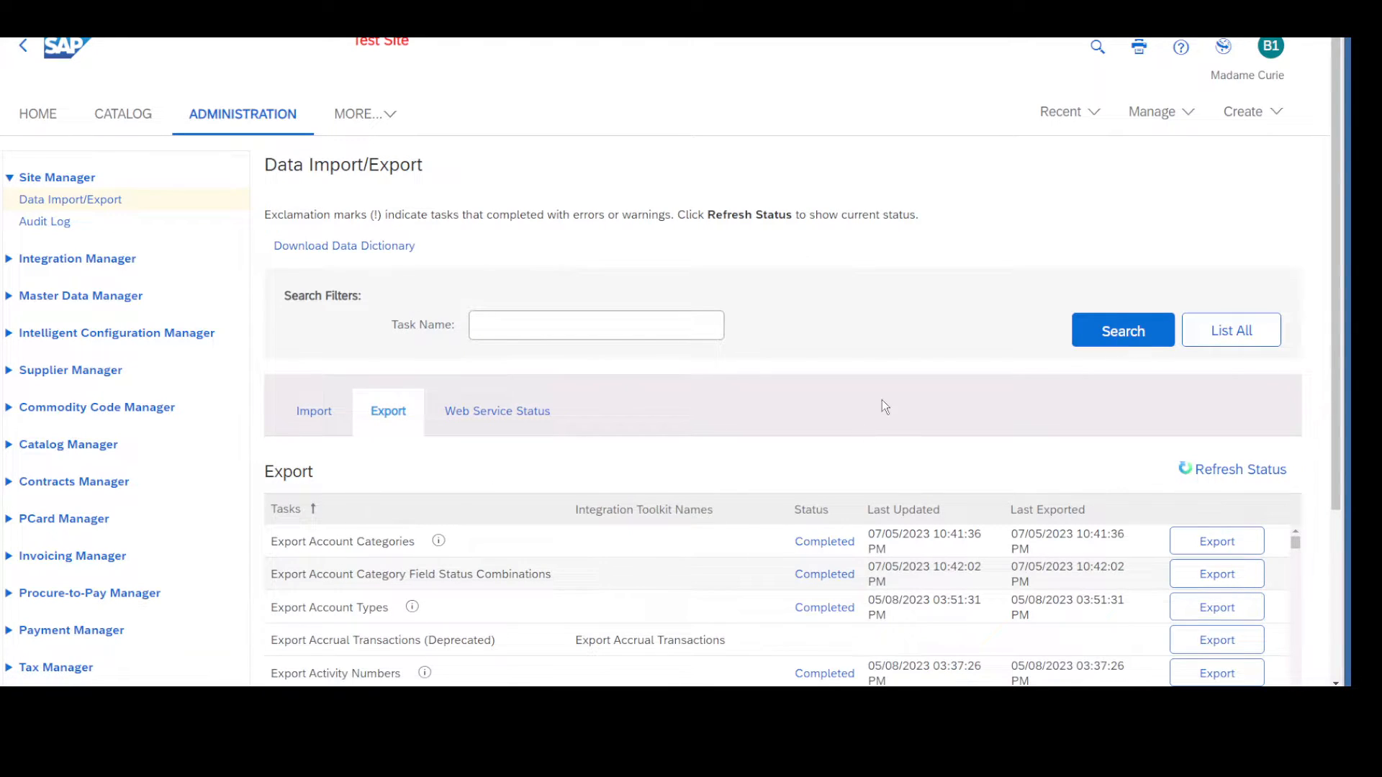
pyautogui.scroll(-1, 857, 529)
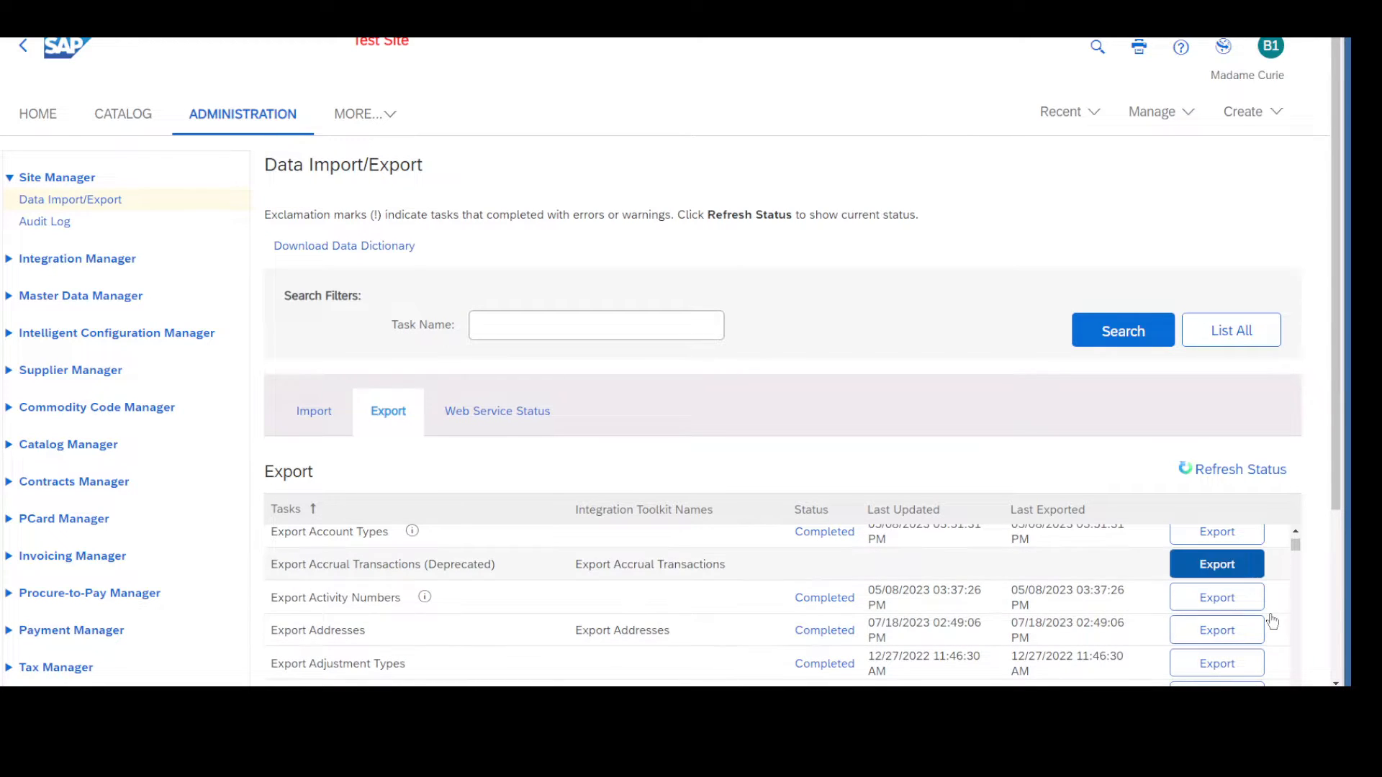
pyautogui.click(1233, 632)
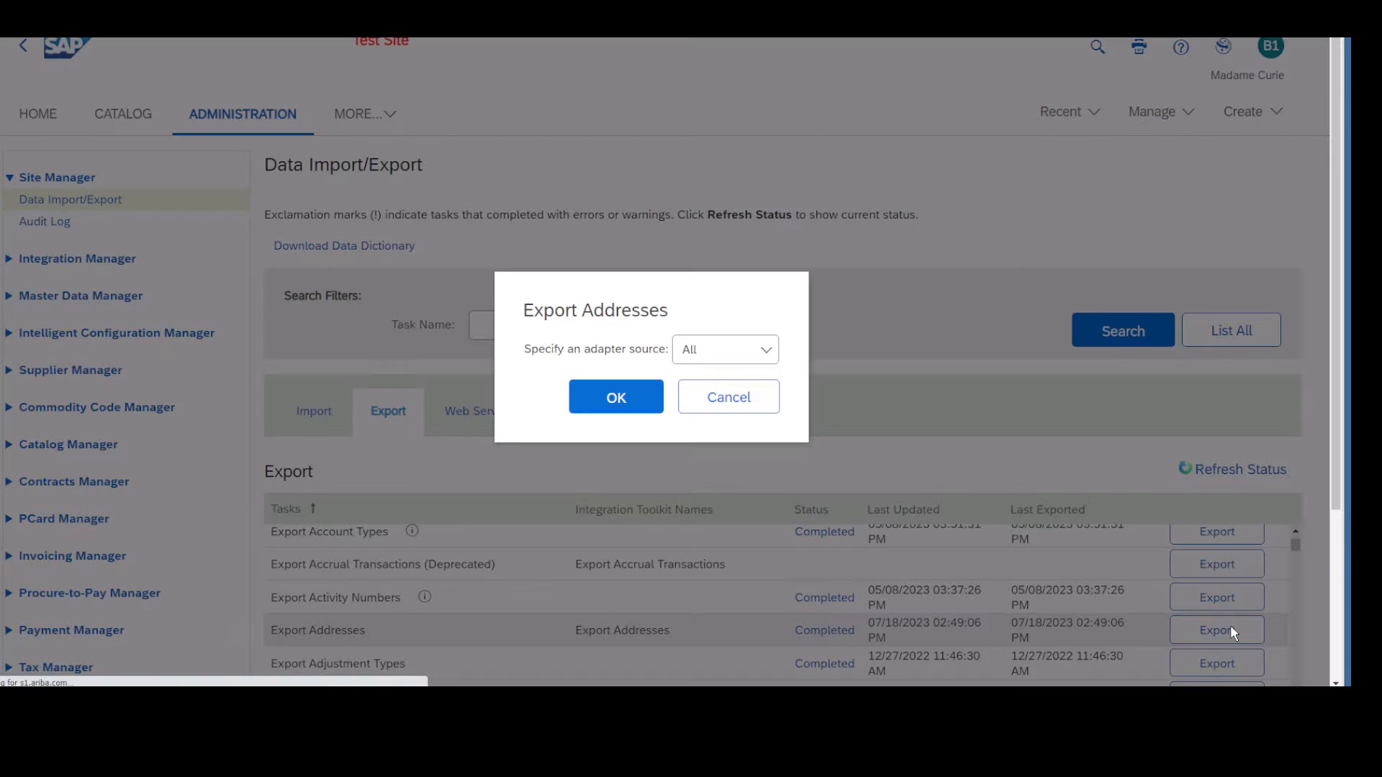
pyautogui.click(650, 398)
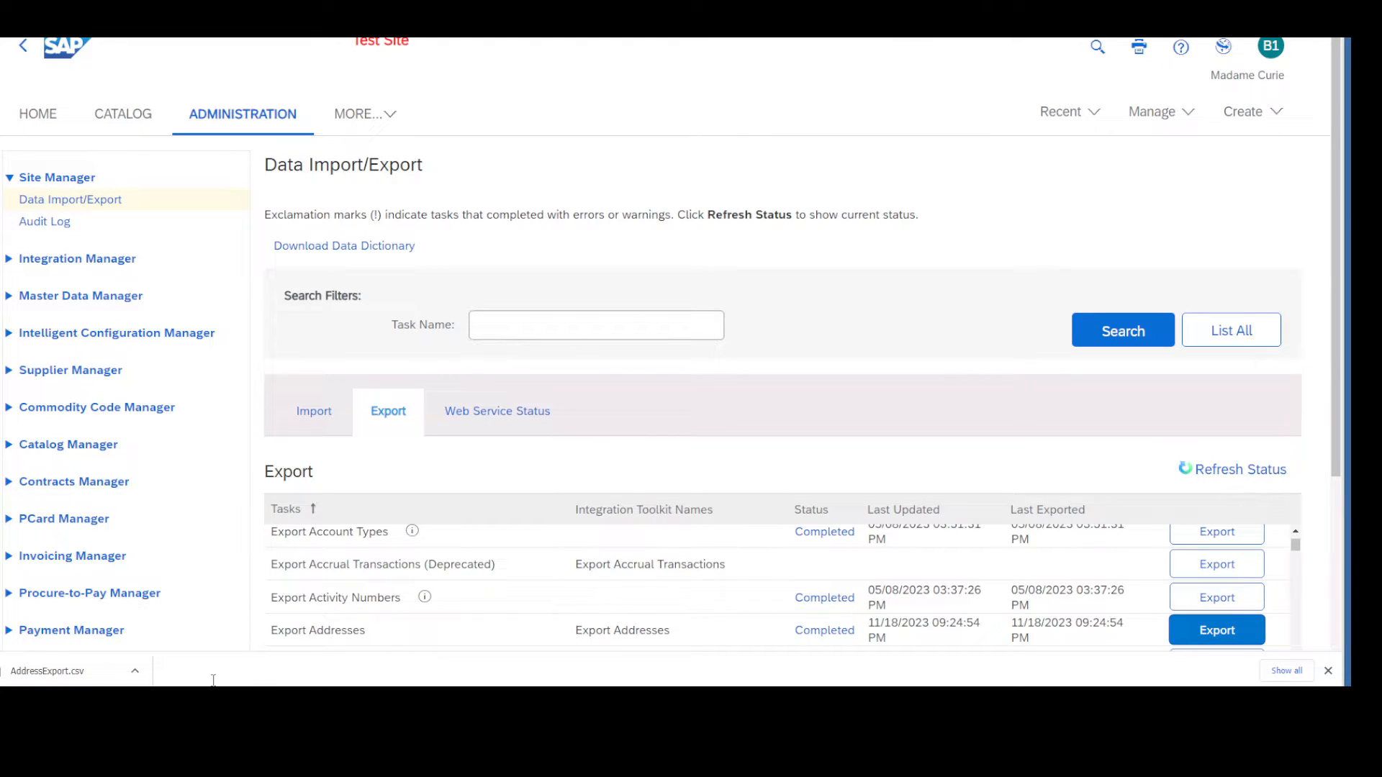
# Open the downloaded AddressExport.csv in Excel and dismiss the Office activation wizard.
pyautogui.click(135, 671)
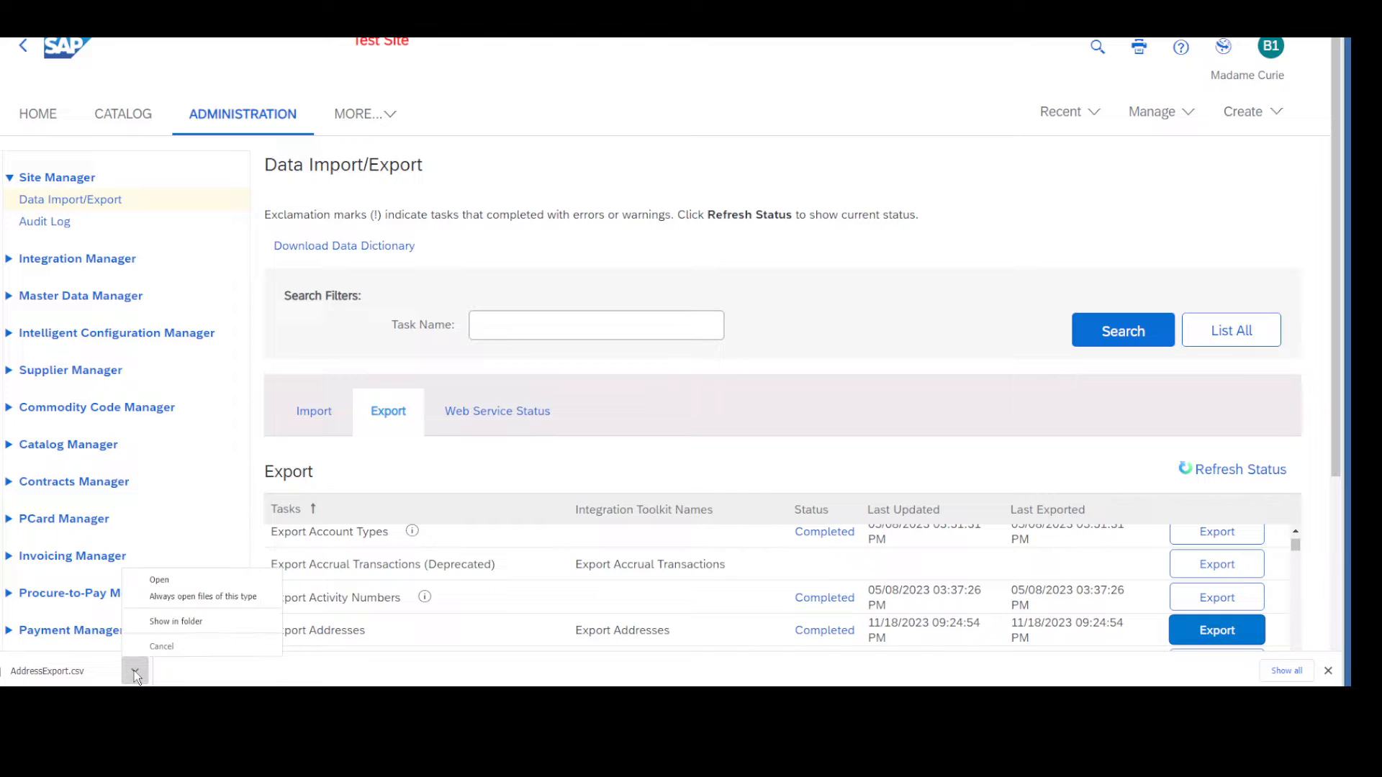
pyautogui.click(203, 579)
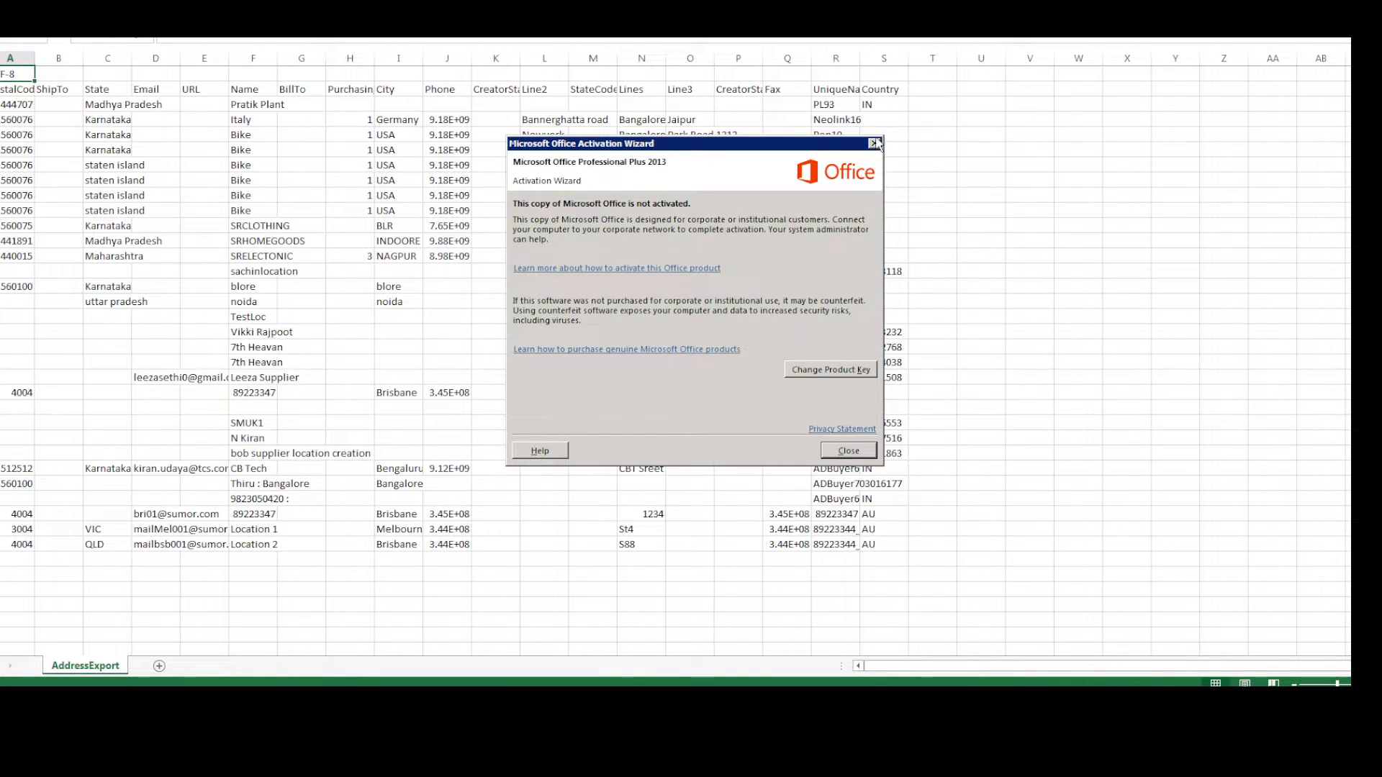
pyautogui.click(874, 144)
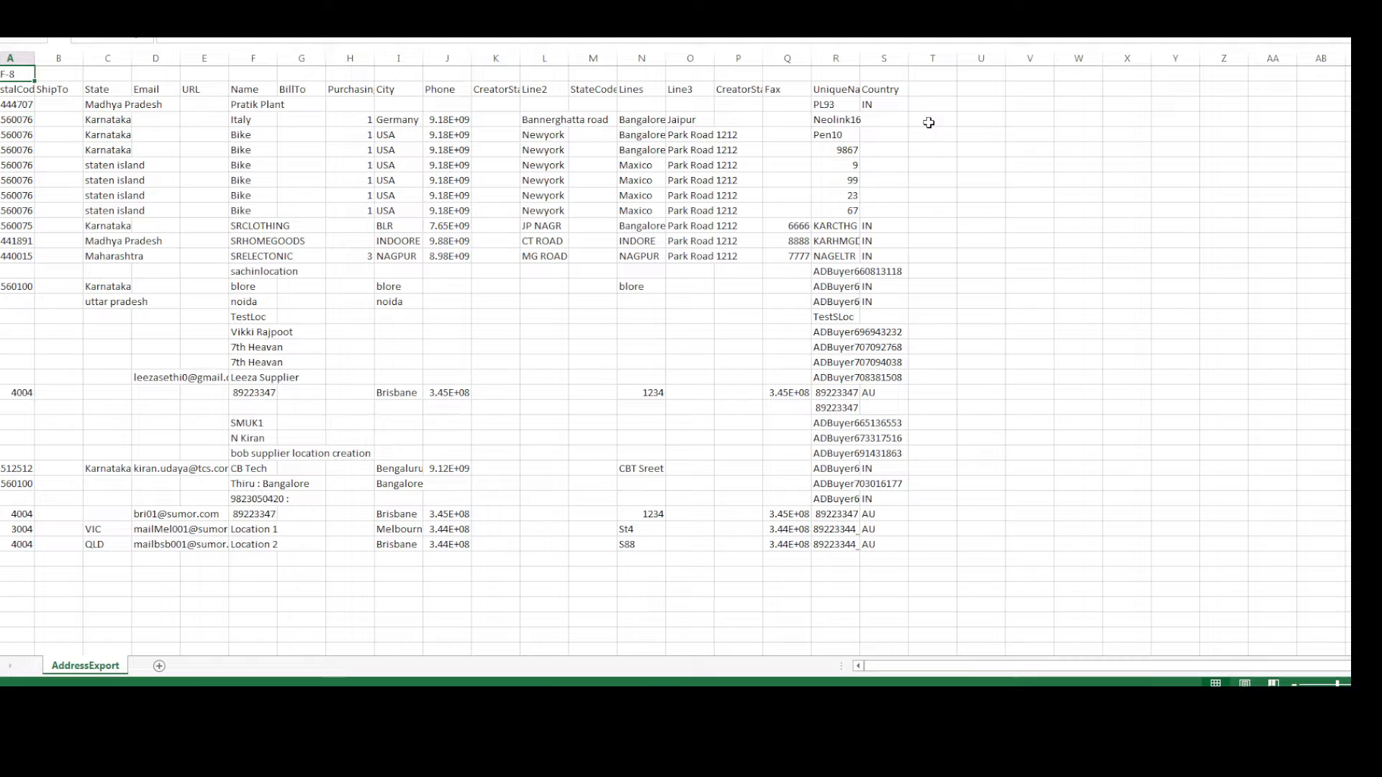
# Edit the postal code in the address row with unique name 9867, and close the AddressExport file.
pyautogui.click(26, 147)
pyautogui.write('525')
pyautogui.click(48, 559)
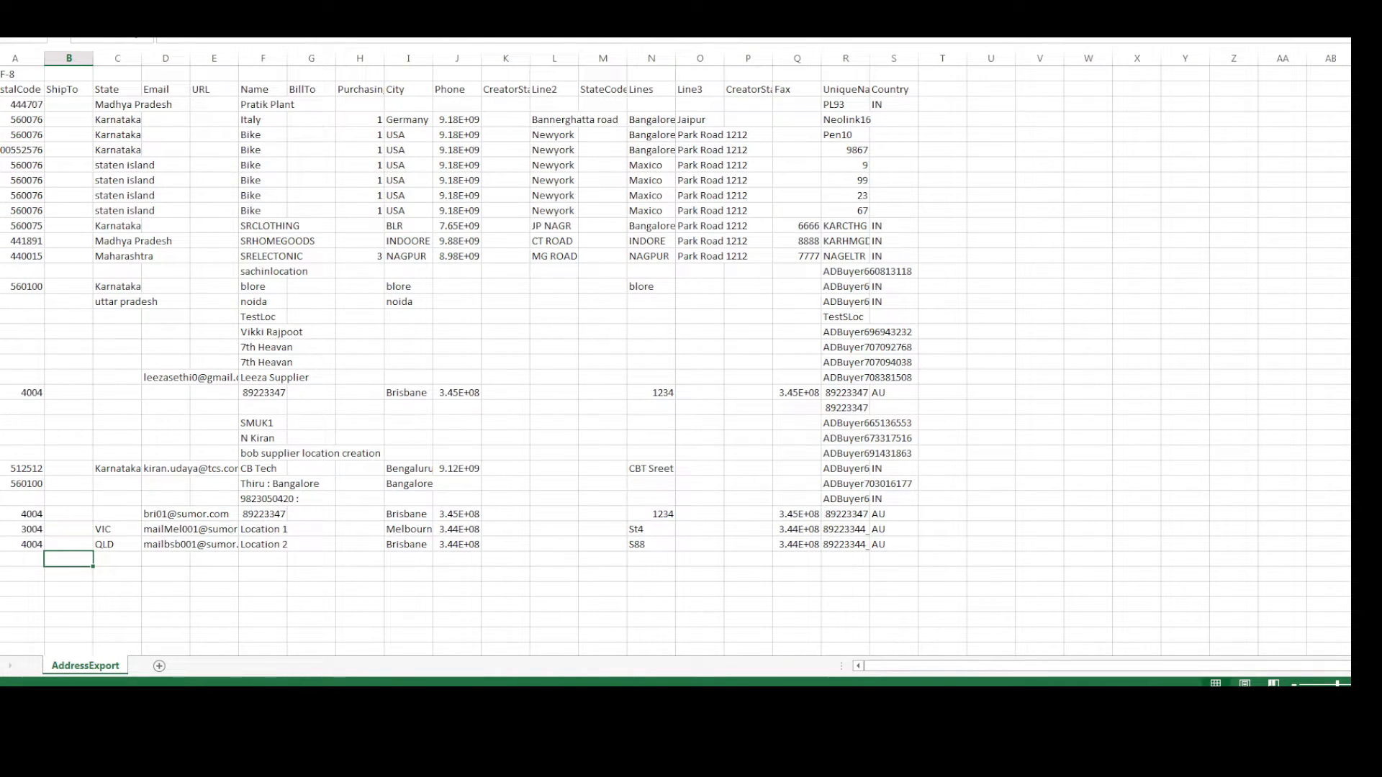
pyautogui.hotkey('alt', 'F4')
pyautogui.click(695, 322)
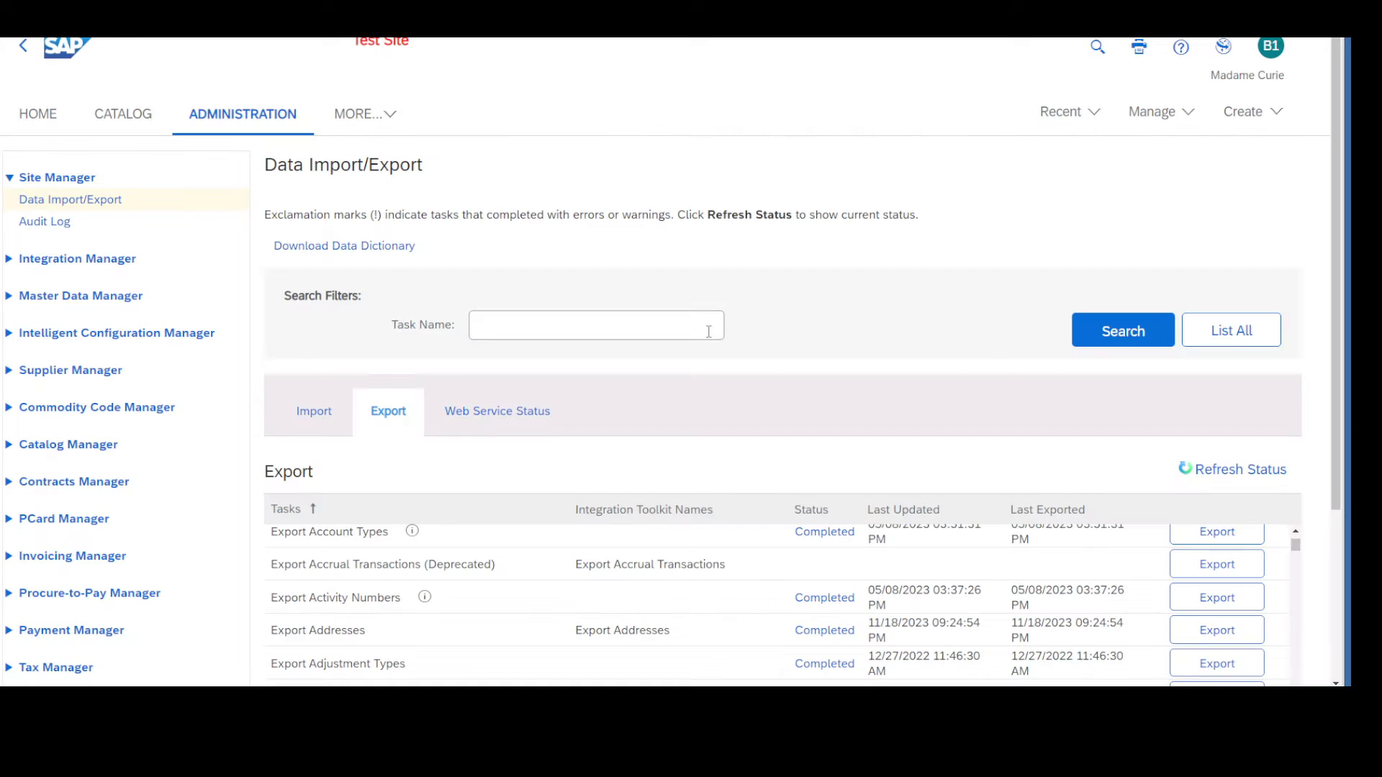
# Search the import tasks for "addresses".
pyautogui.click(318, 412)
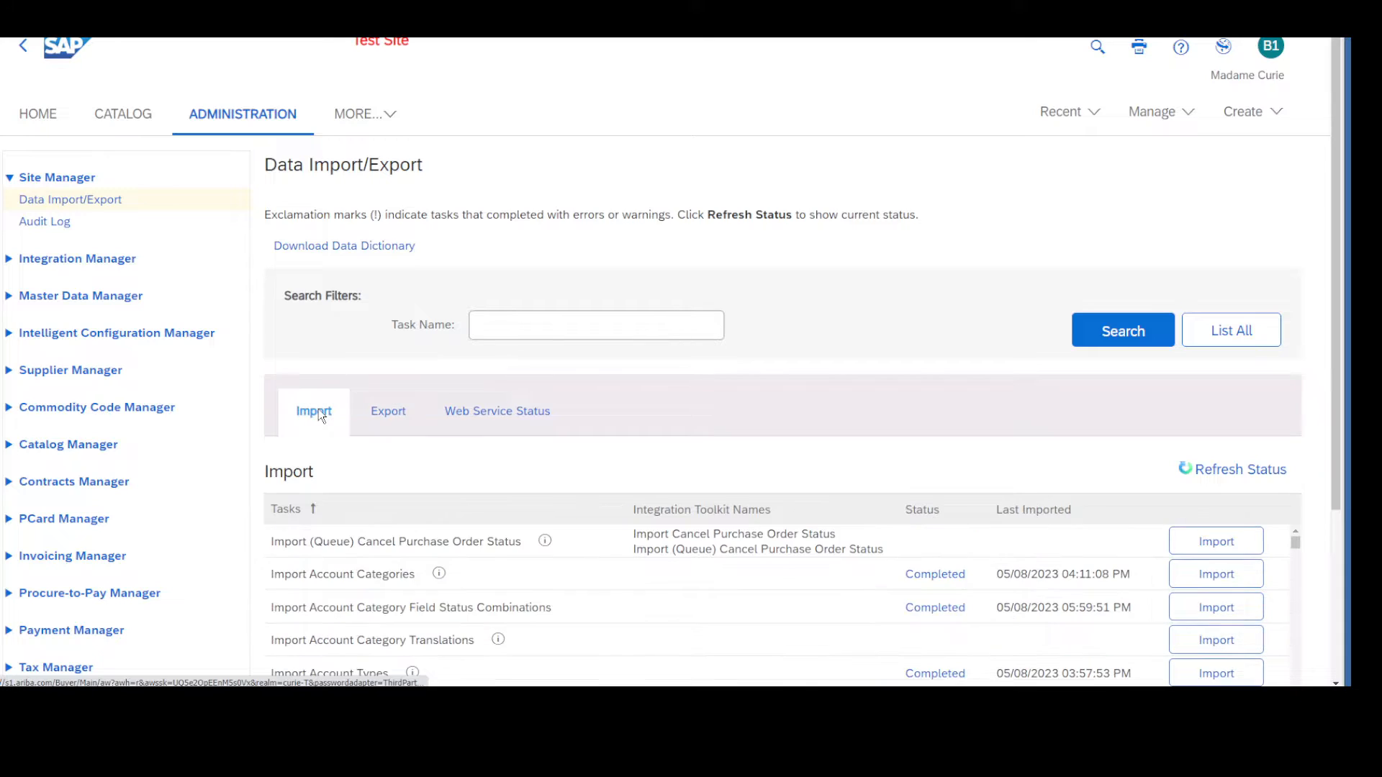
pyautogui.click(560, 324)
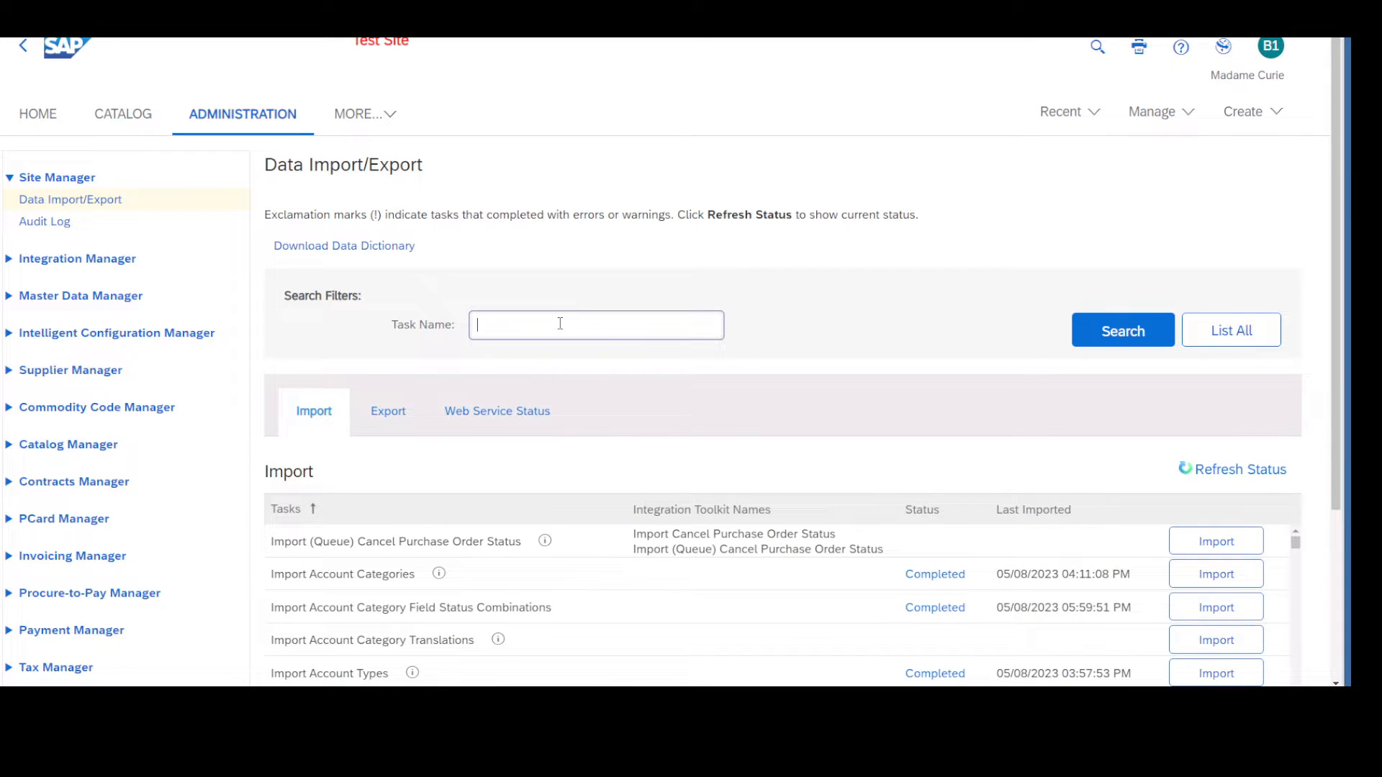
pyautogui.write('adresses')
pyautogui.click(494, 324)
pyautogui.write('d')
pyautogui.press('Return')
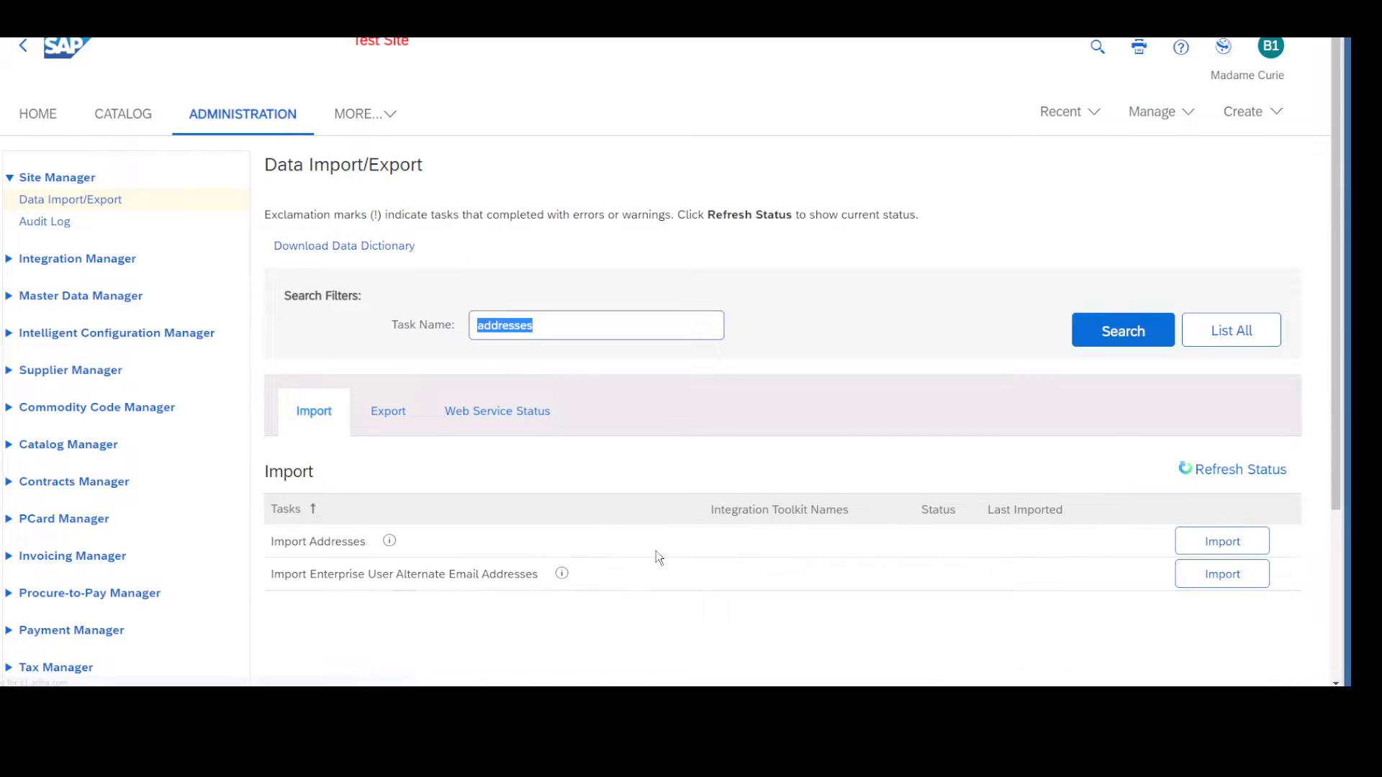
# Start the Import Addresses task with the Load operation and choose AddressExport.csv as the file to import.
pyautogui.click(1222, 542)
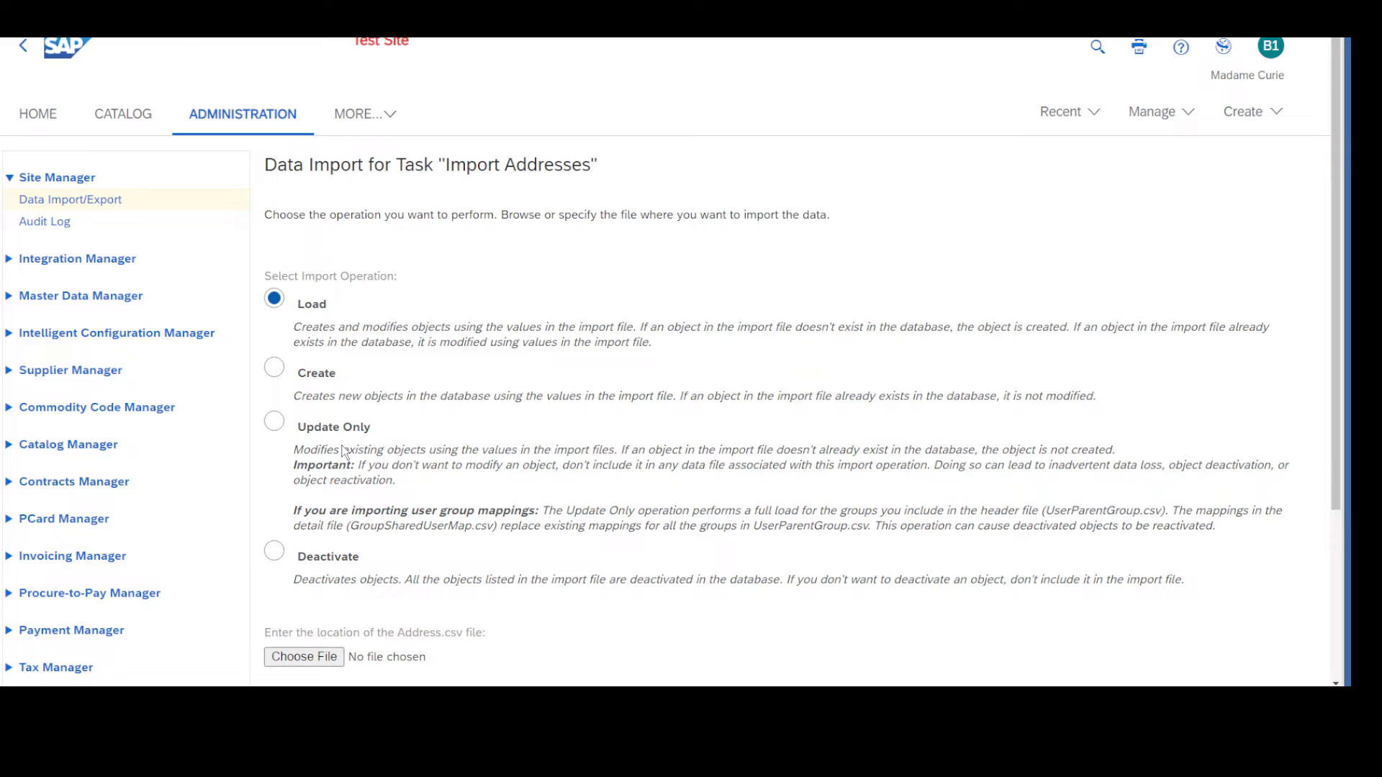
pyautogui.click(318, 657)
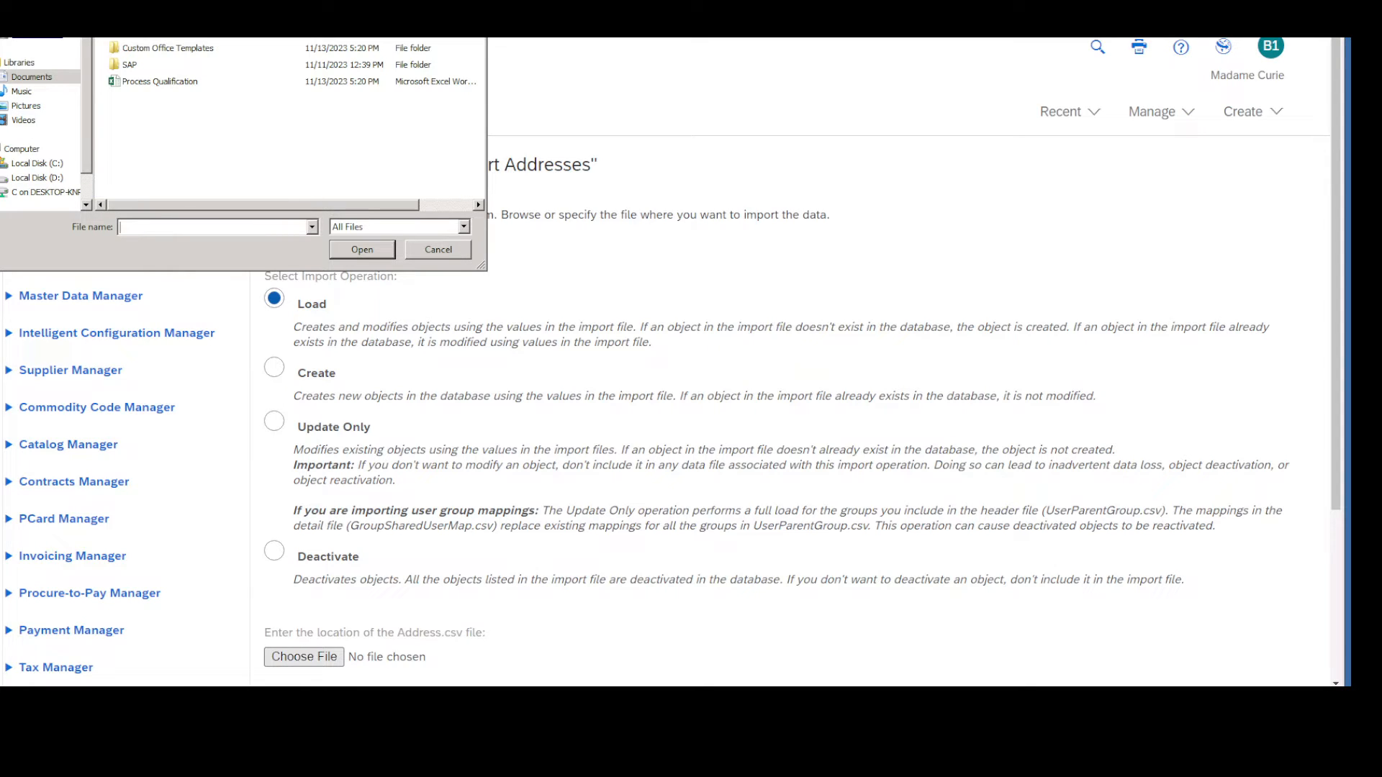
pyautogui.click(25, 108)
pyautogui.click(216, 35)
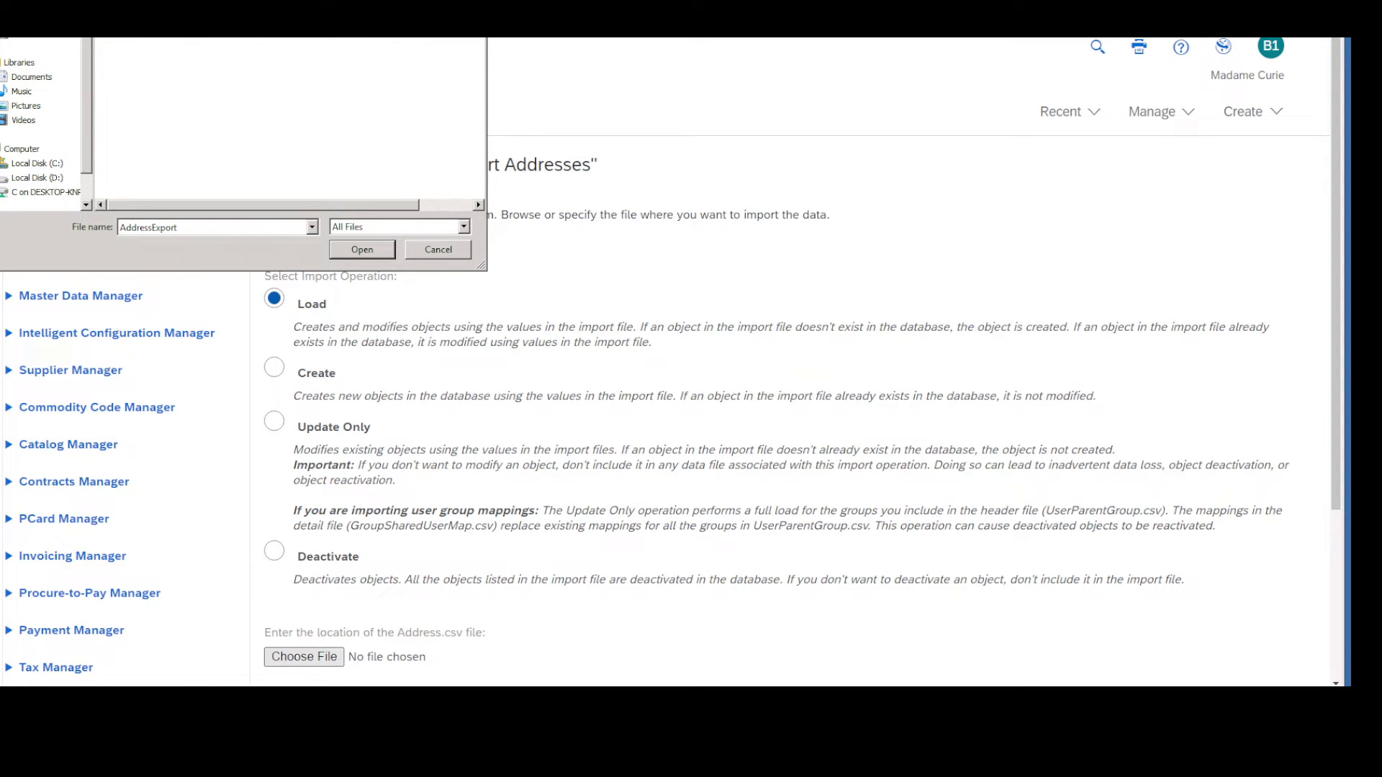
pyautogui.click(381, 251)
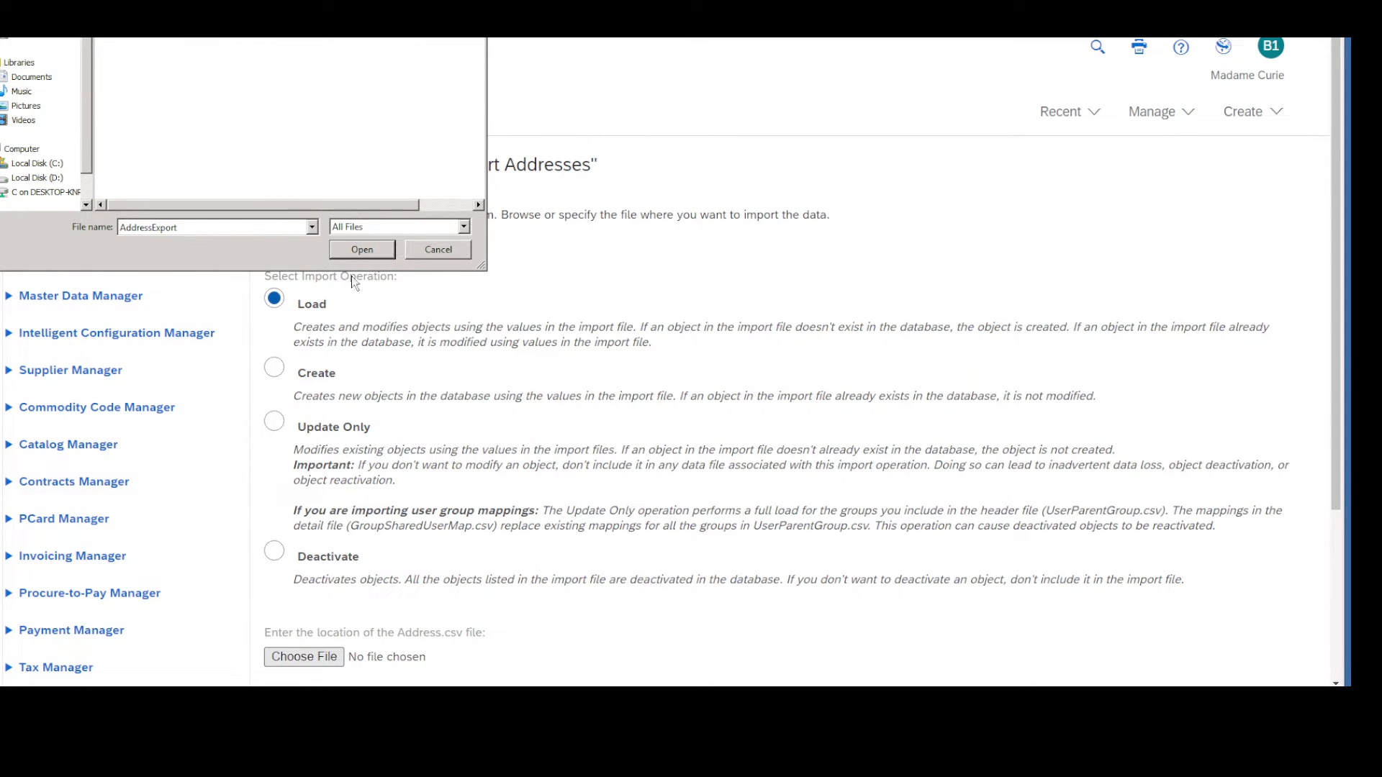
pyautogui.click(319, 658)
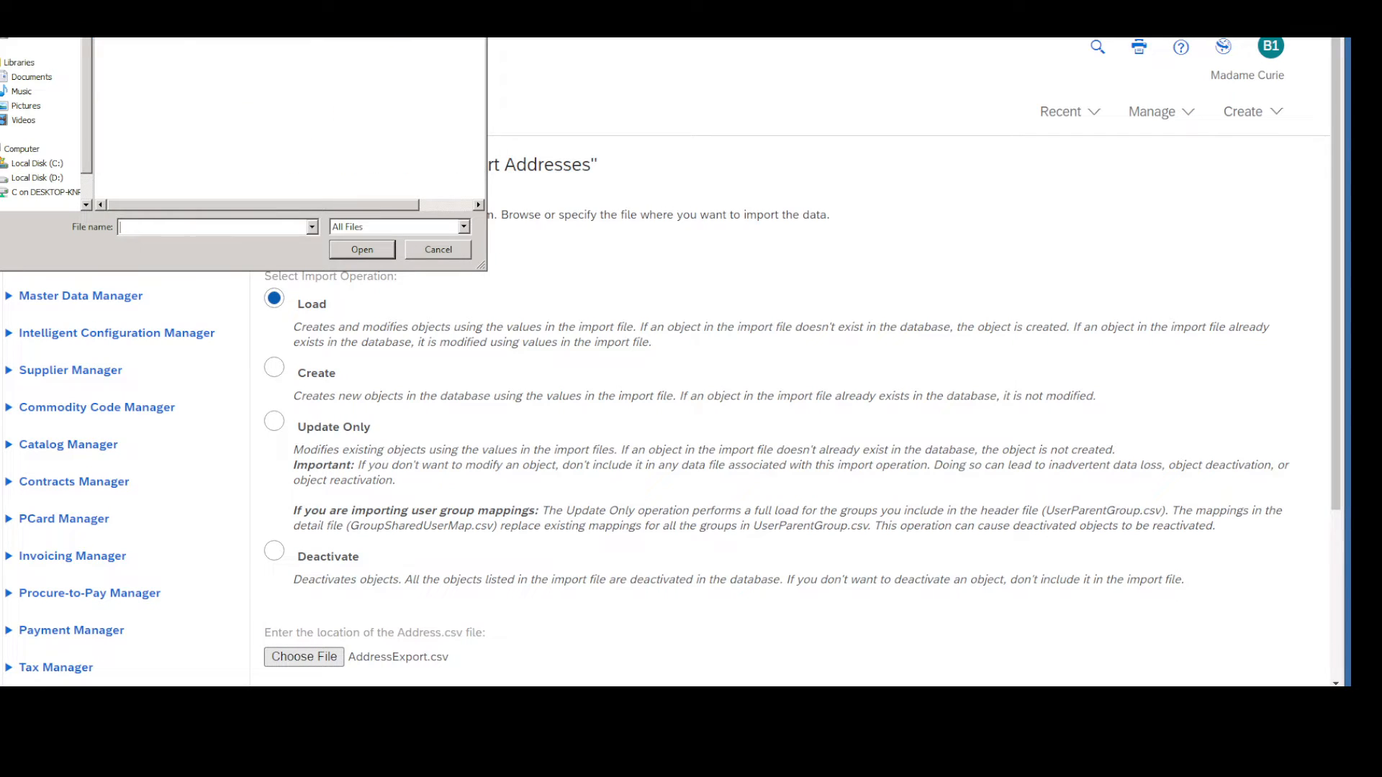
pyautogui.click(215, 35)
pyautogui.click(357, 254)
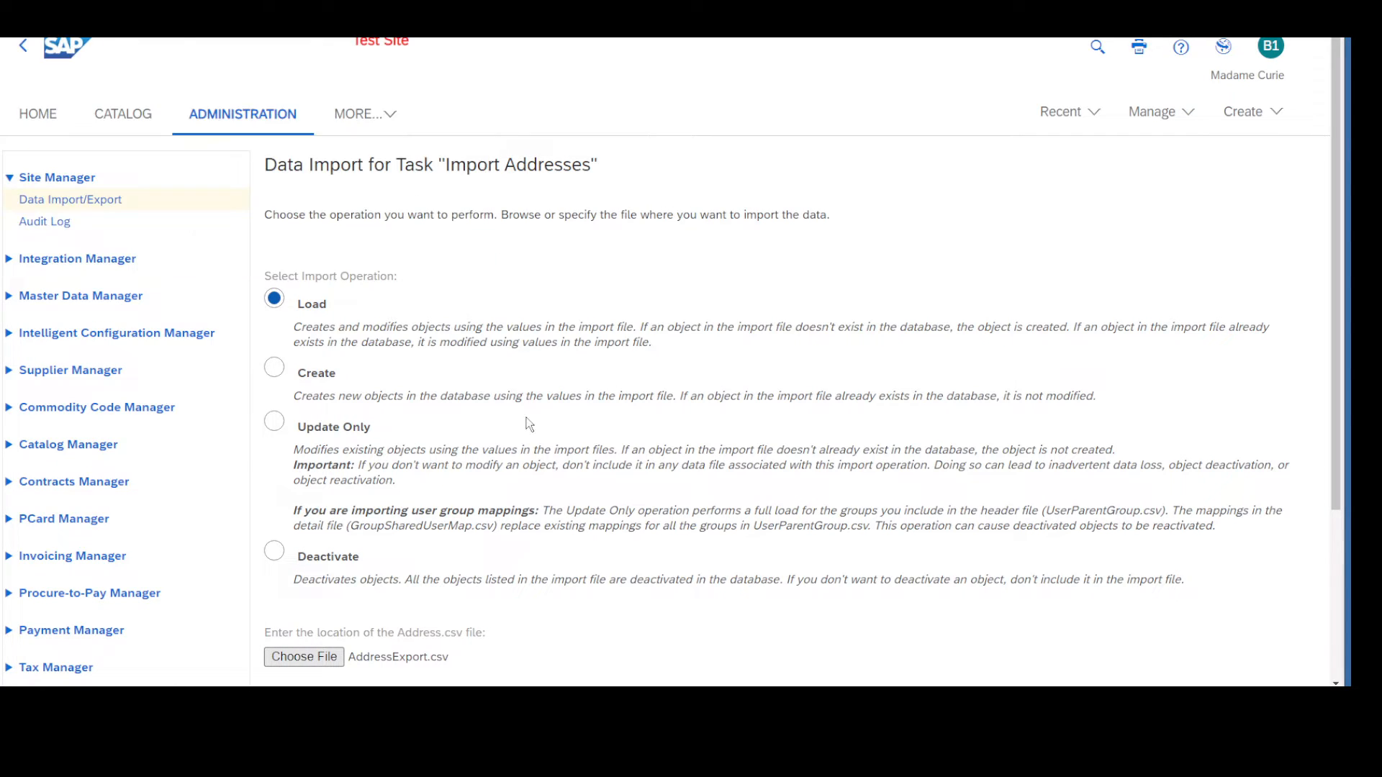
# Run and confirm the address data import, and refresh the task status.
pyautogui.click(1336, 641)
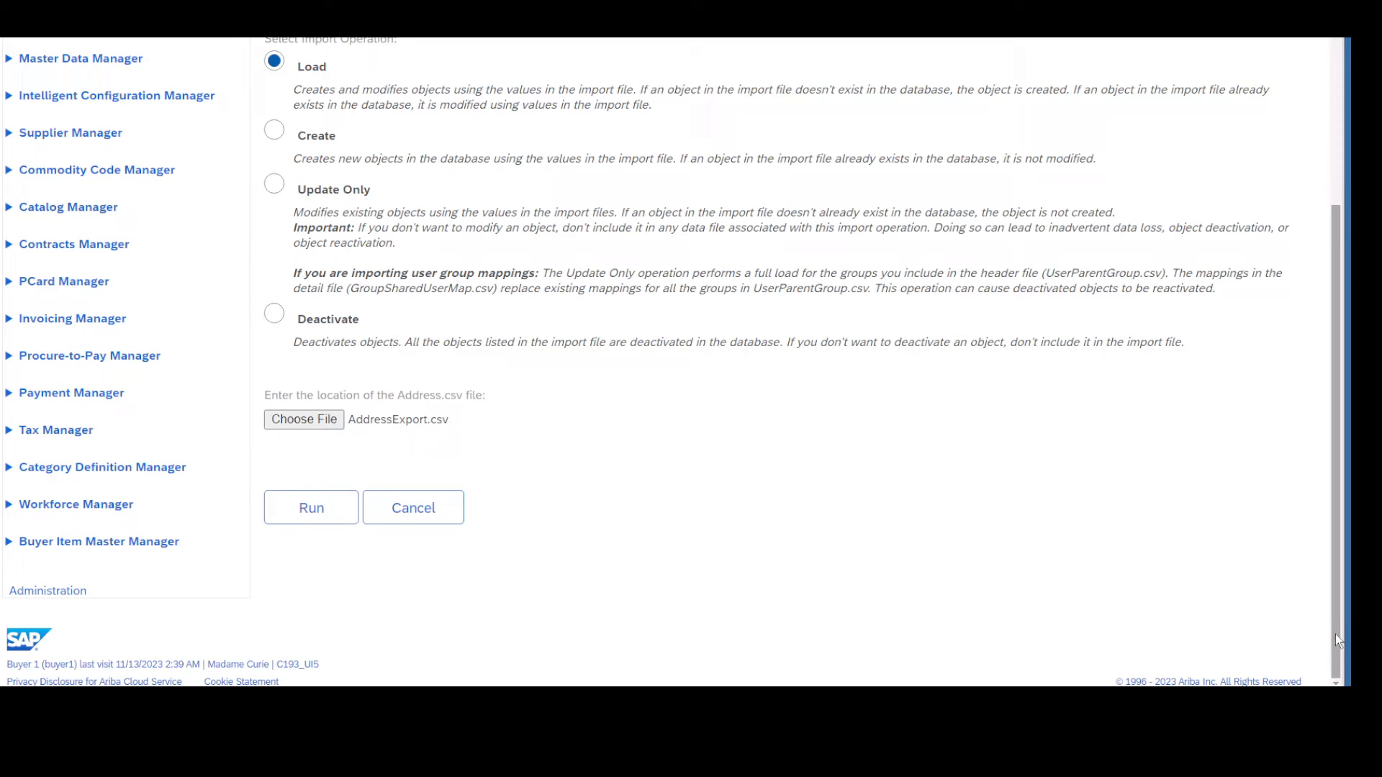
pyautogui.click(334, 517)
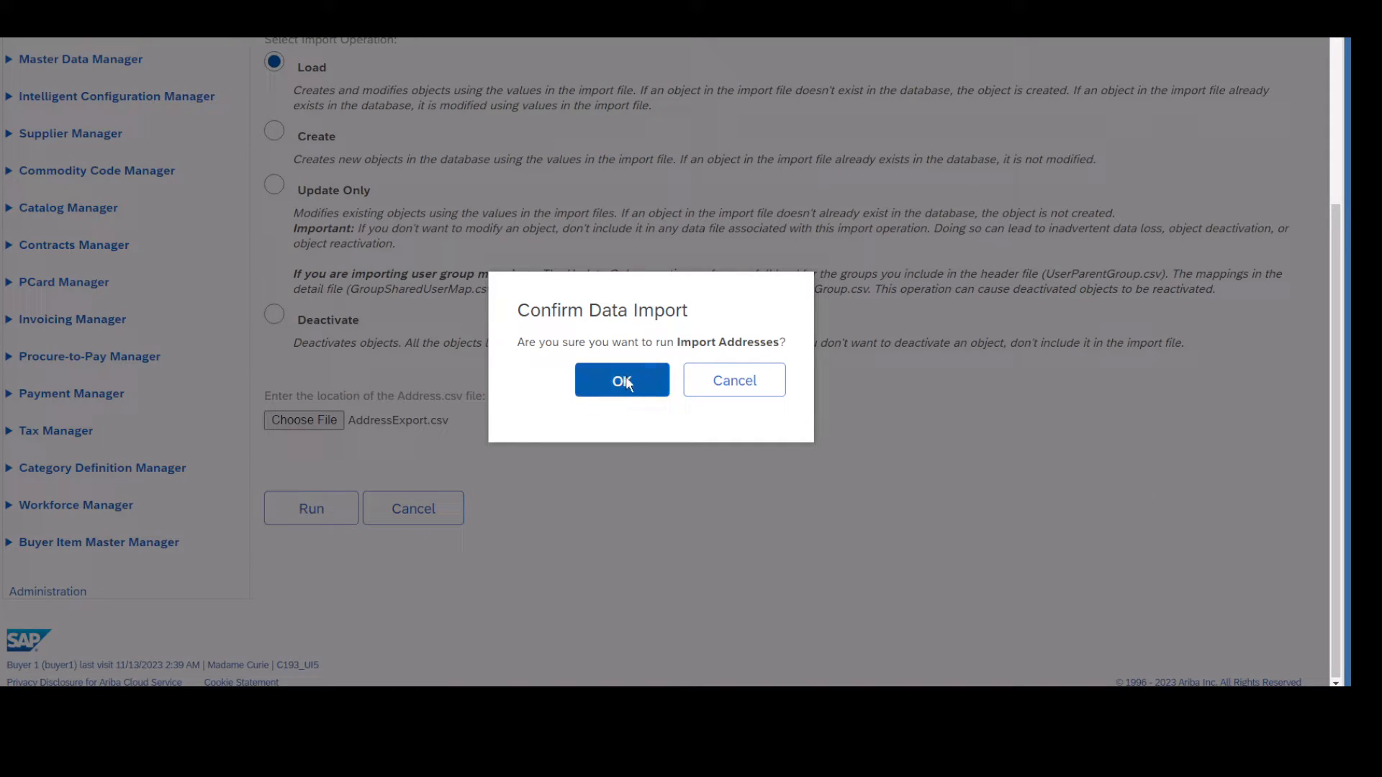
pyautogui.click(623, 382)
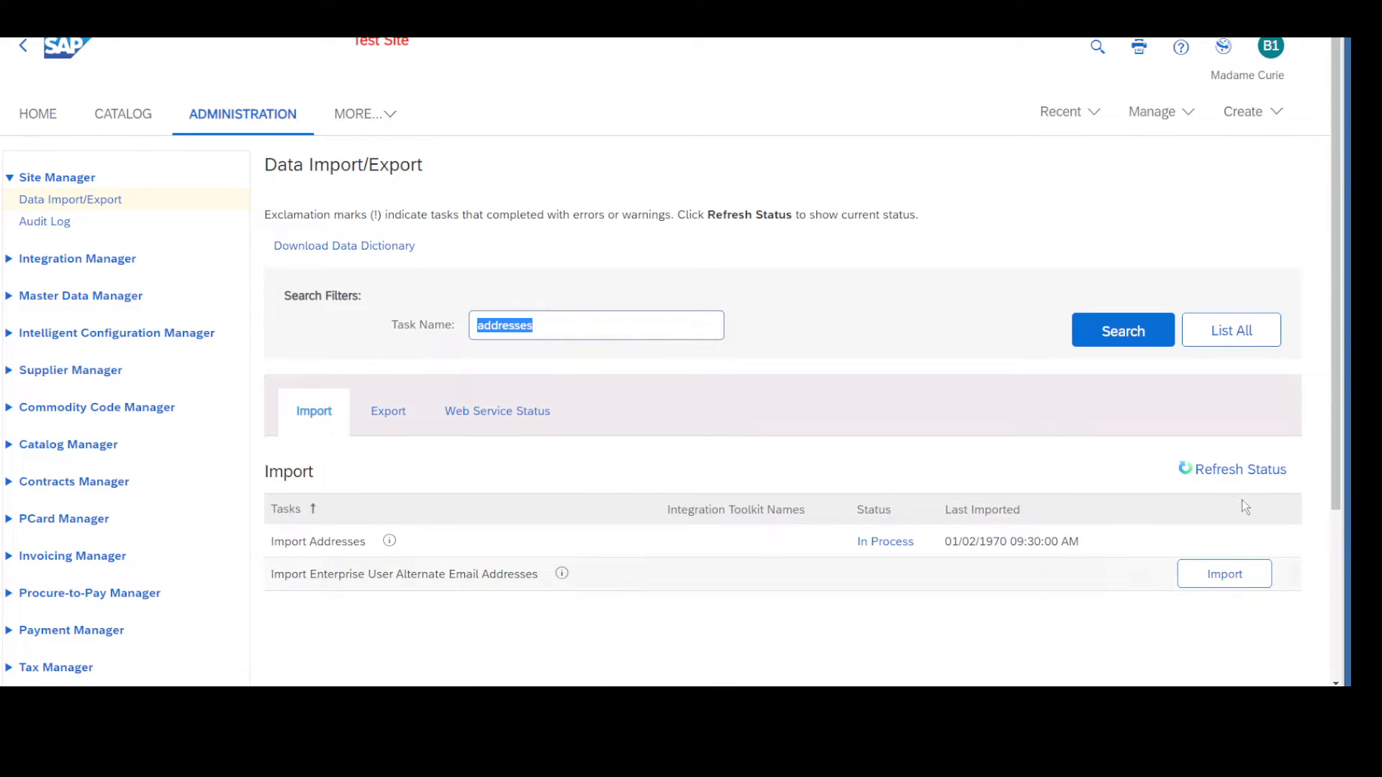
pyautogui.click(1186, 469)
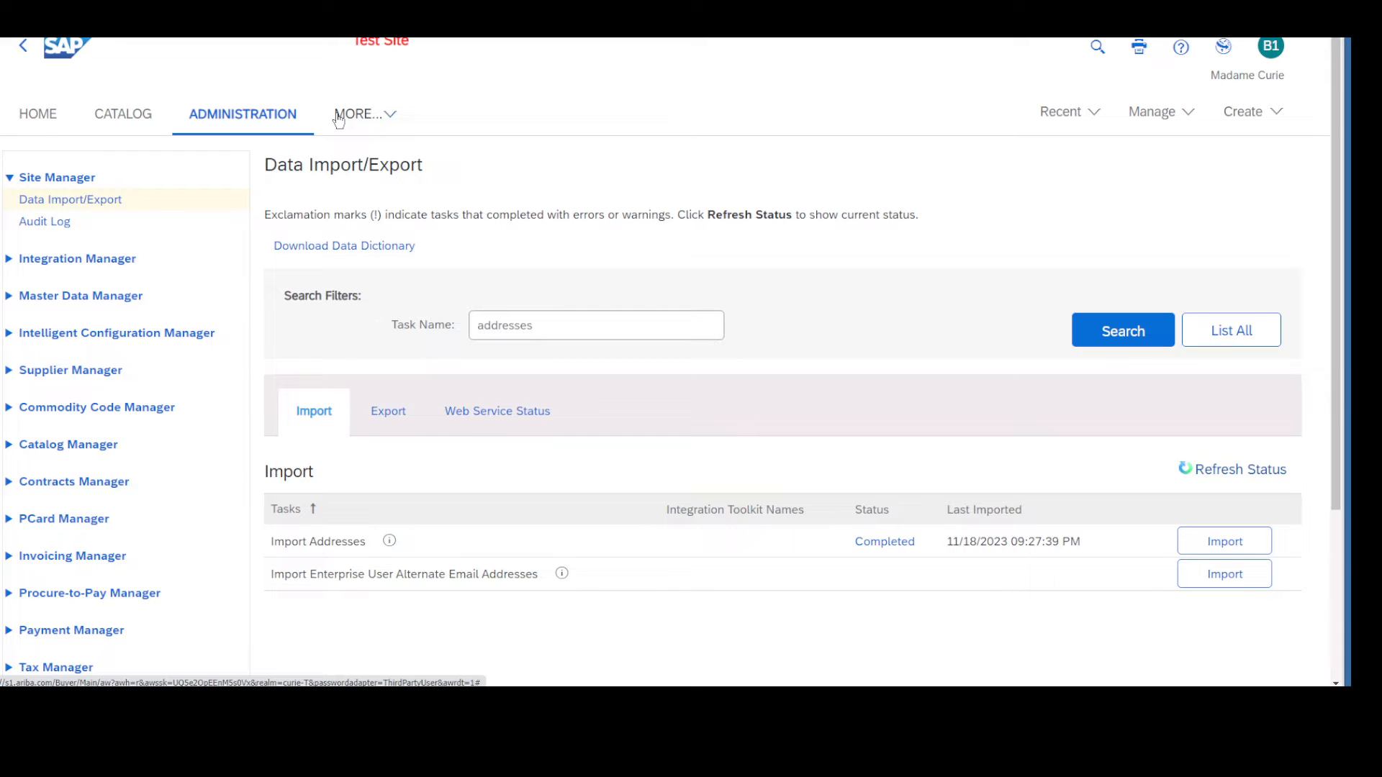
# Open the details of the Import Addresses run and examine its start date, last processed date and records updated.
pyautogui.click(857, 552)
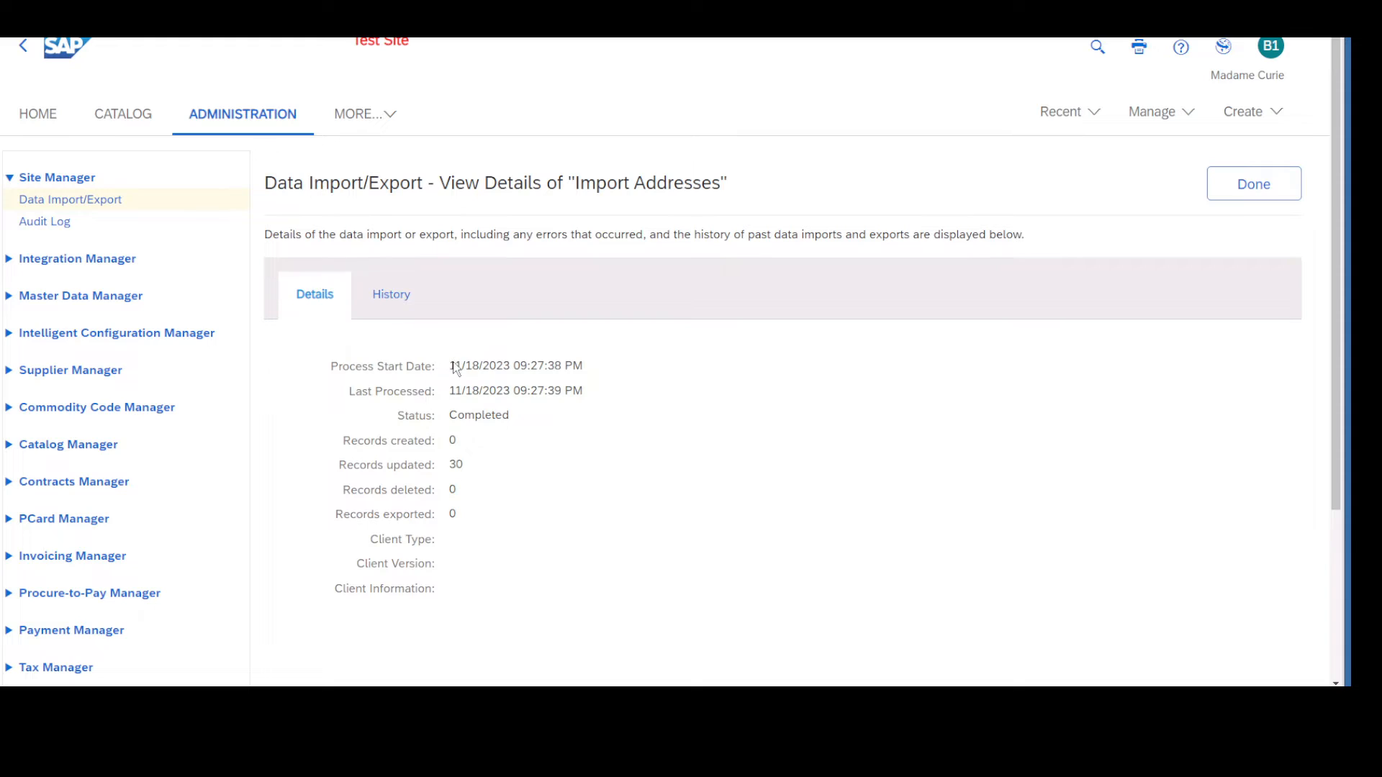
pyautogui.moveTo(455, 366); pyautogui.dragTo(596, 370)
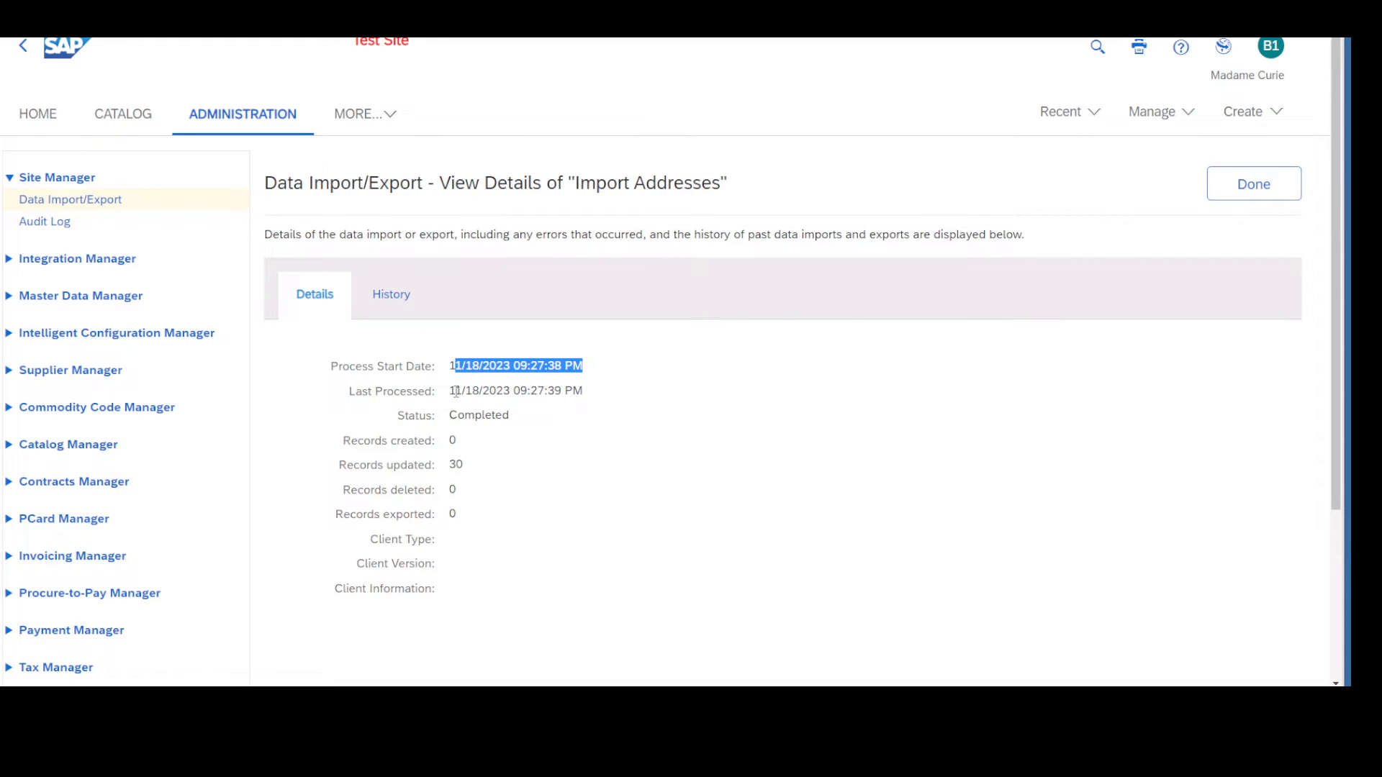
pyautogui.moveTo(451, 391); pyautogui.dragTo(588, 391)
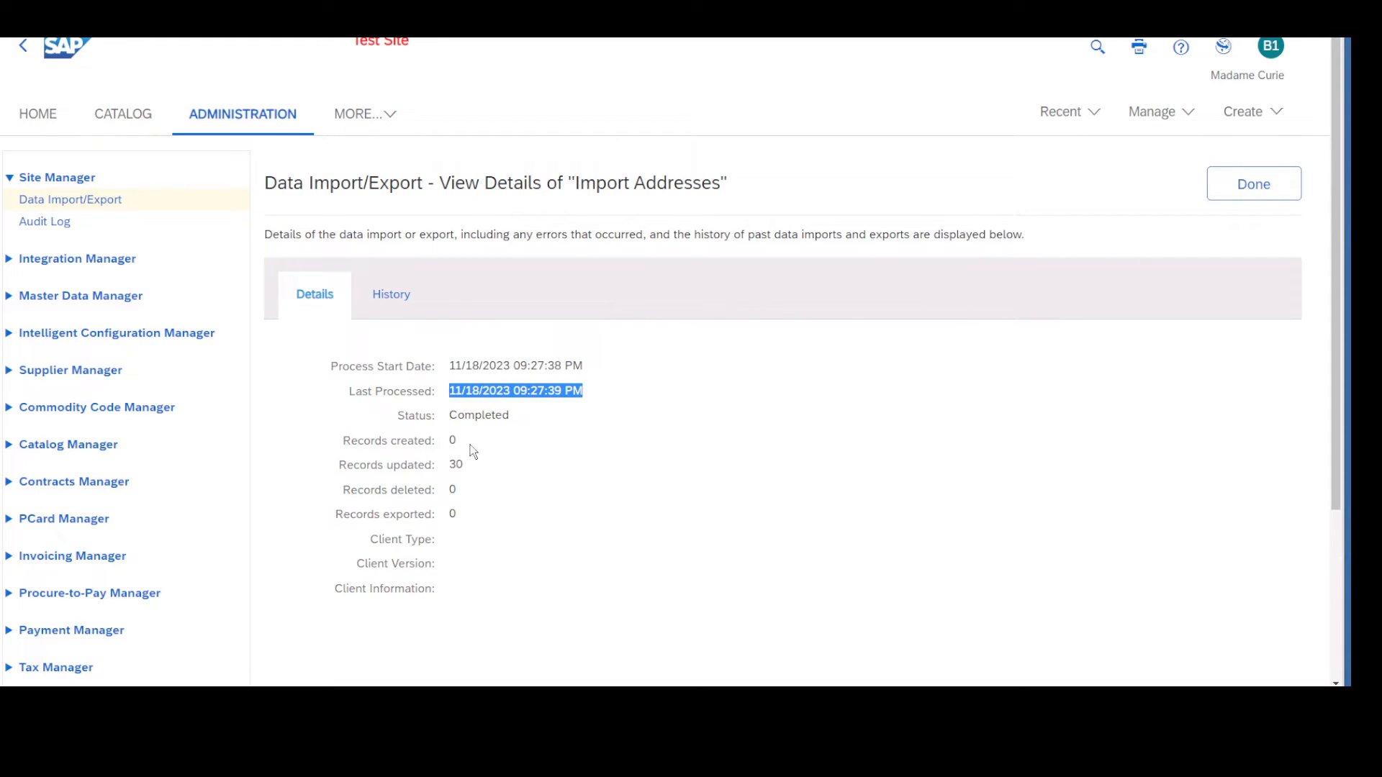
pyautogui.tripleClick(363, 468)
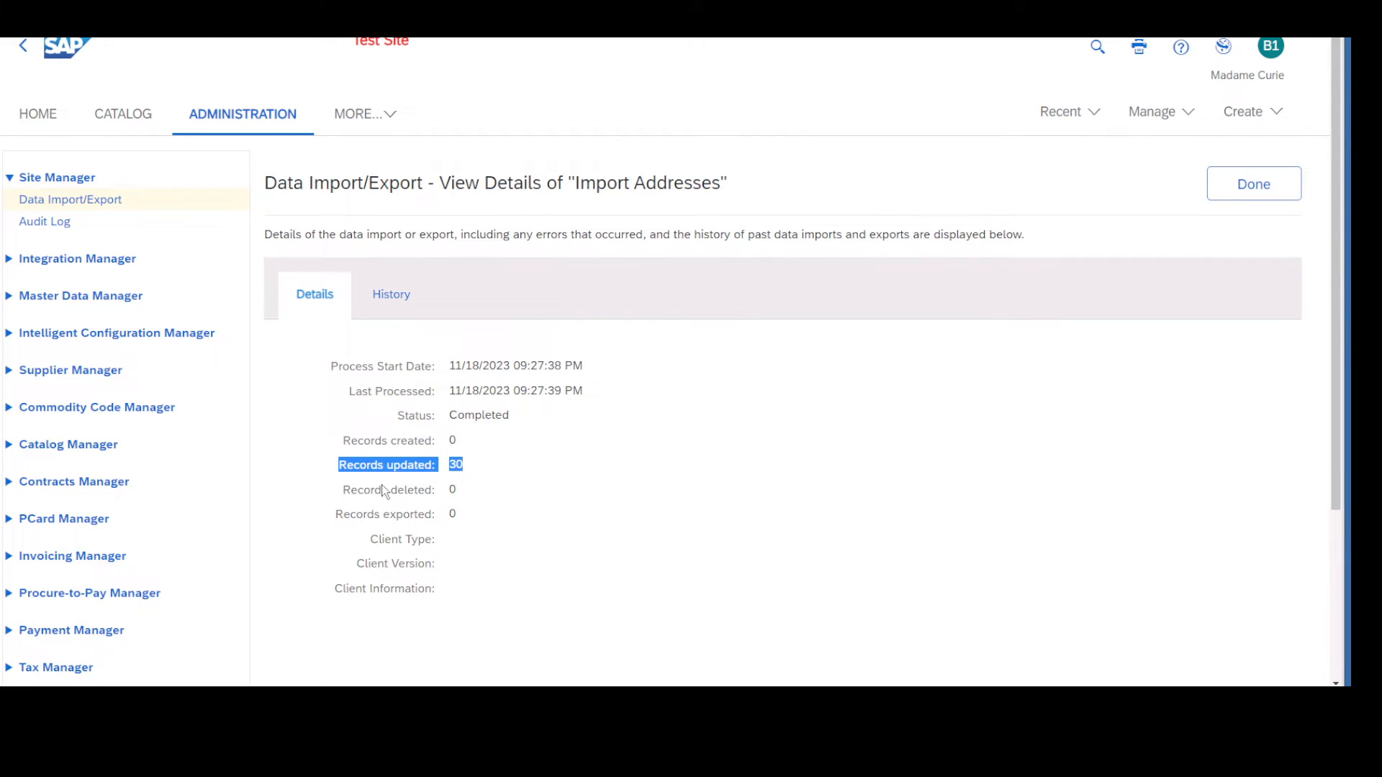
# View the history of the Import Addresses run, return to its details, and close them to get back to the task list.
pyautogui.click(391, 297)
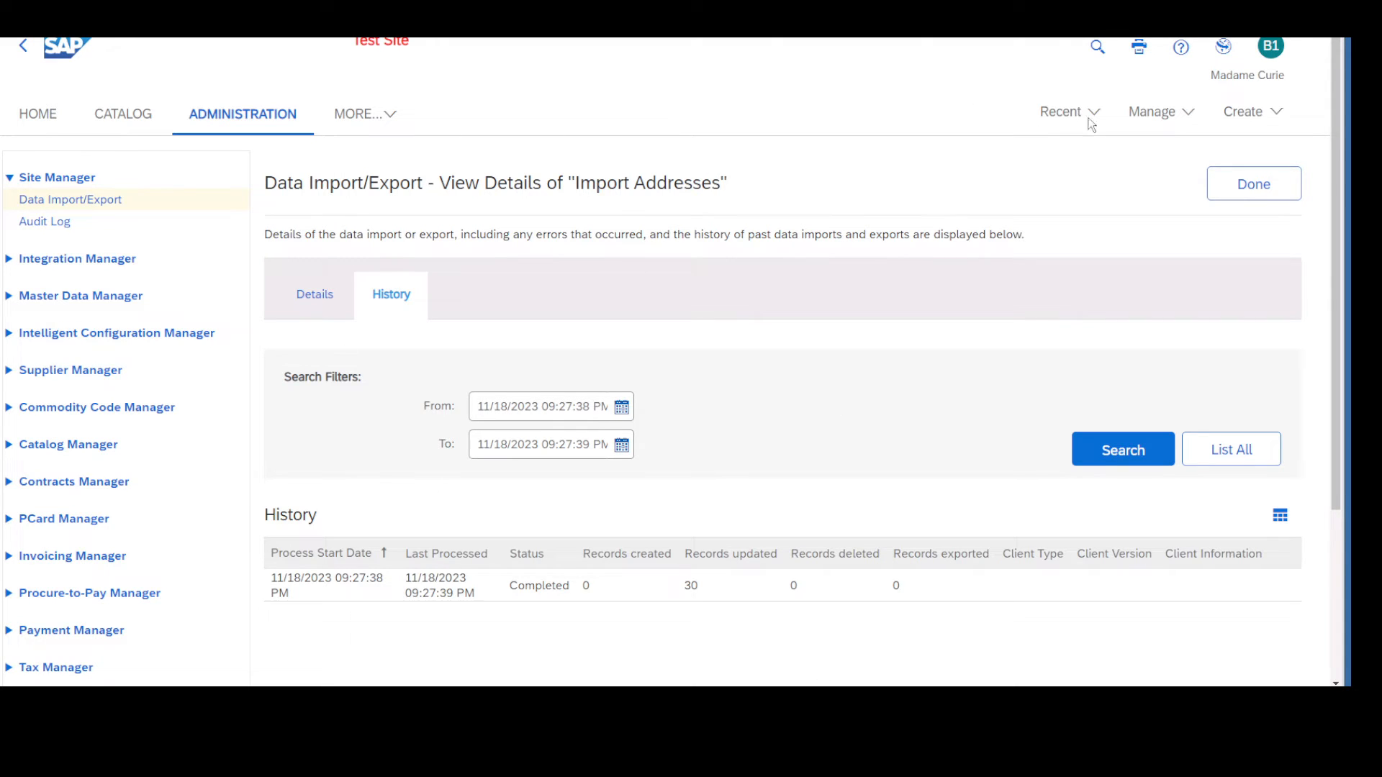
pyautogui.click(1152, 112)
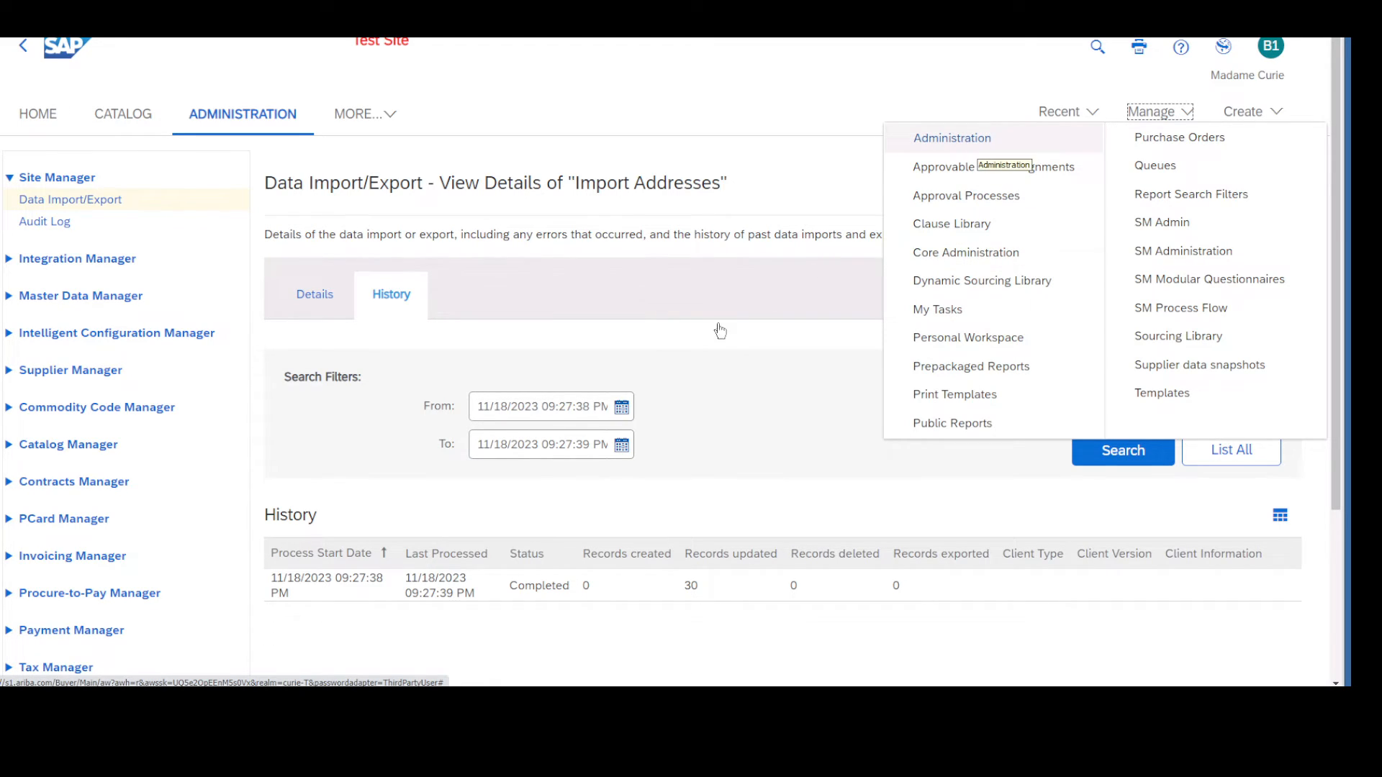
pyautogui.click(659, 345)
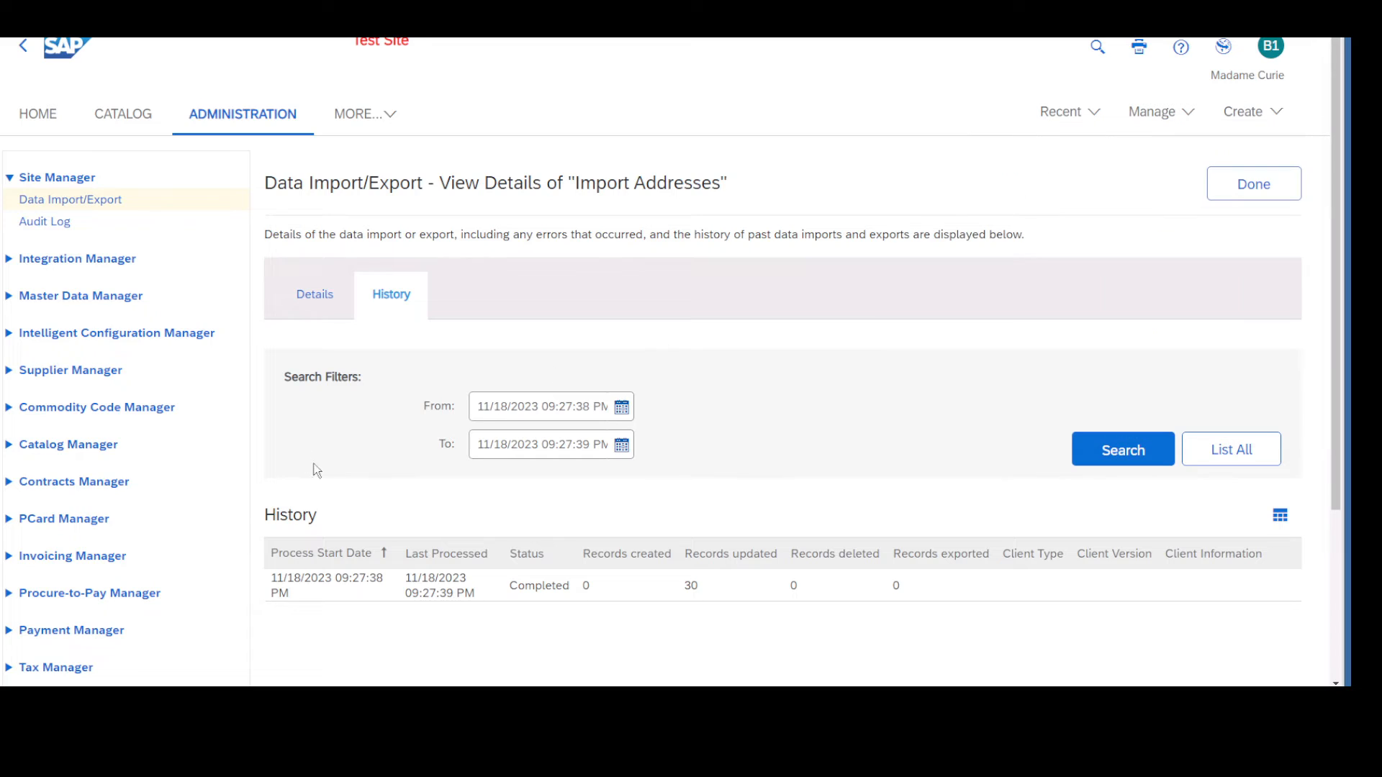
pyautogui.click(317, 299)
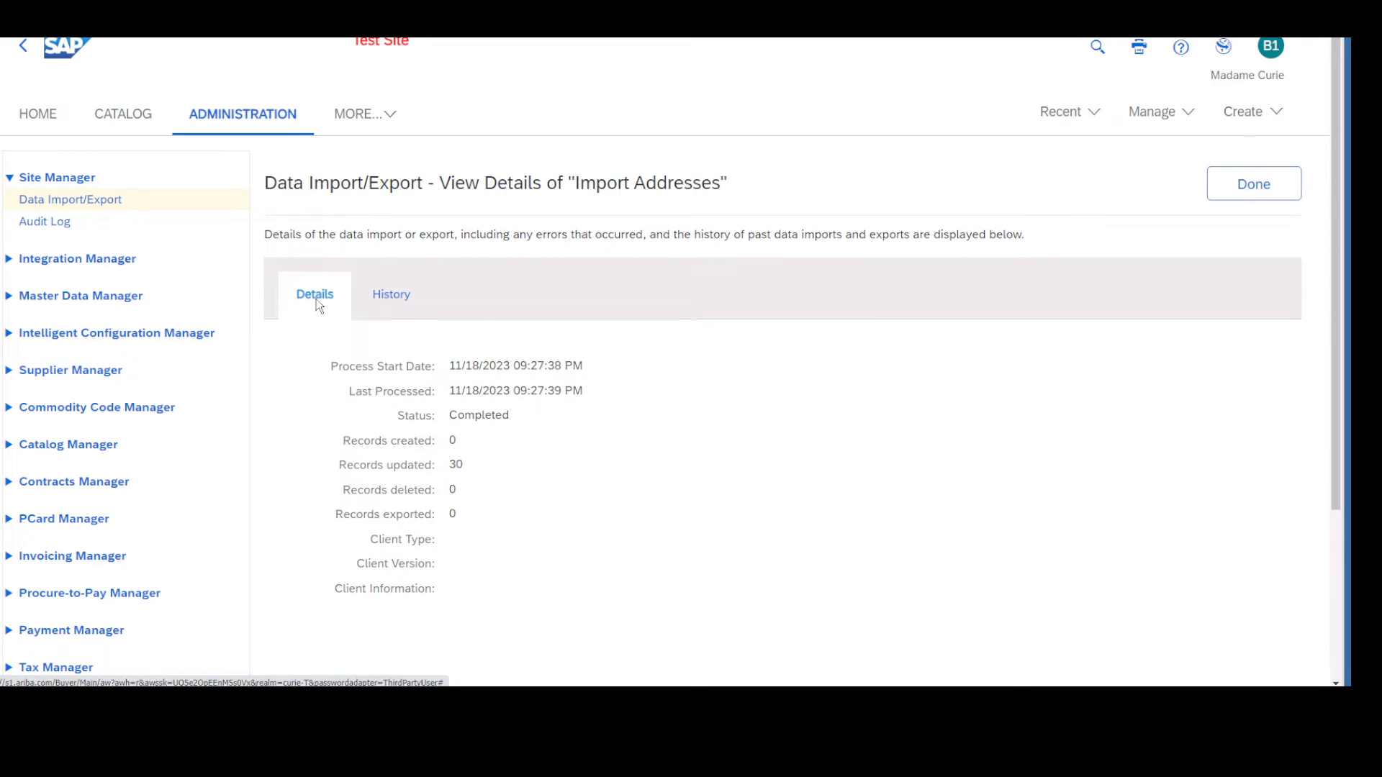
pyautogui.click(1263, 196)
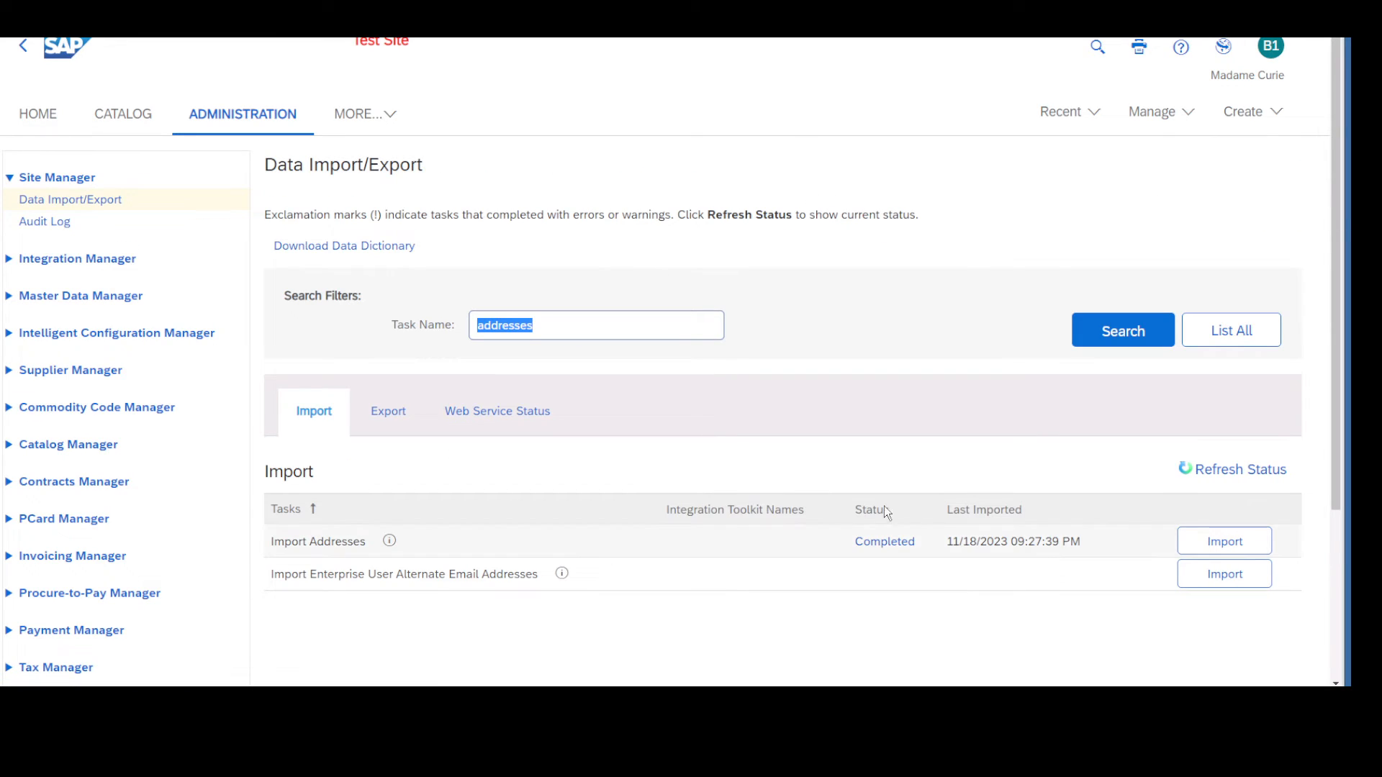
# Open the Import Addresses task again.
pyautogui.click(1225, 541)
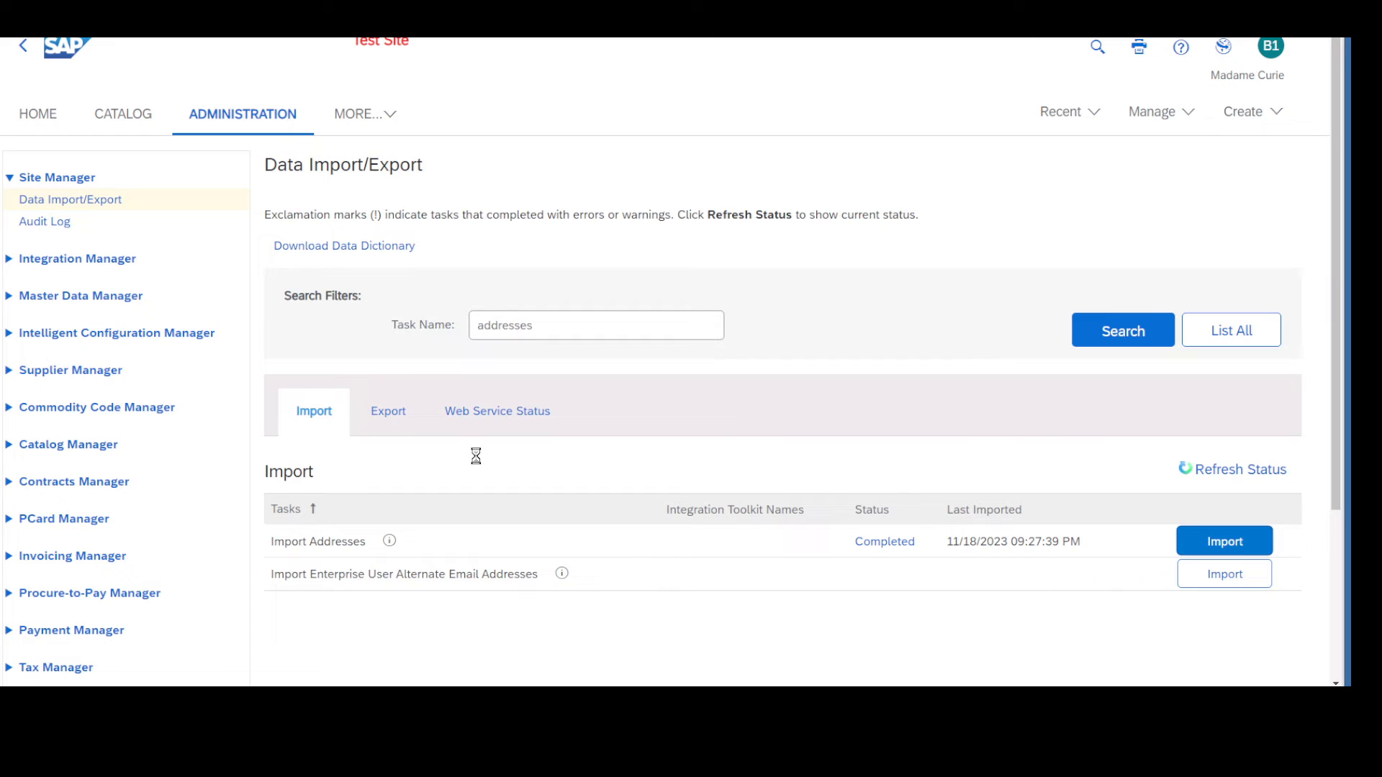